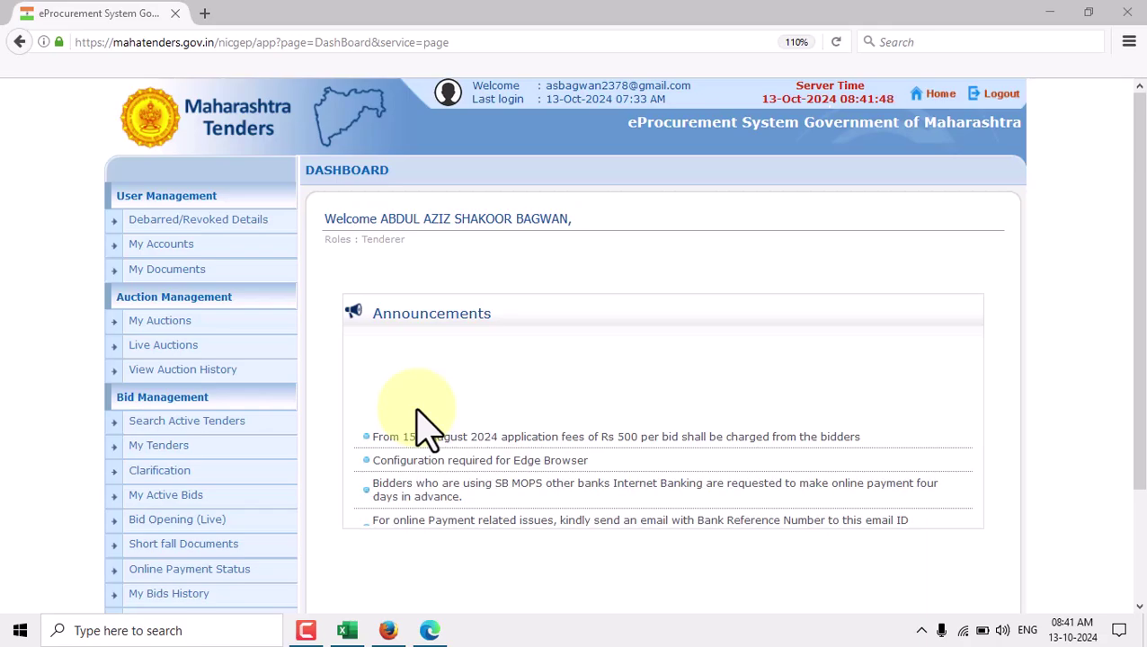
Minimize the Mahatenders dashboard so the Windows desktop is showing
key("super+d")
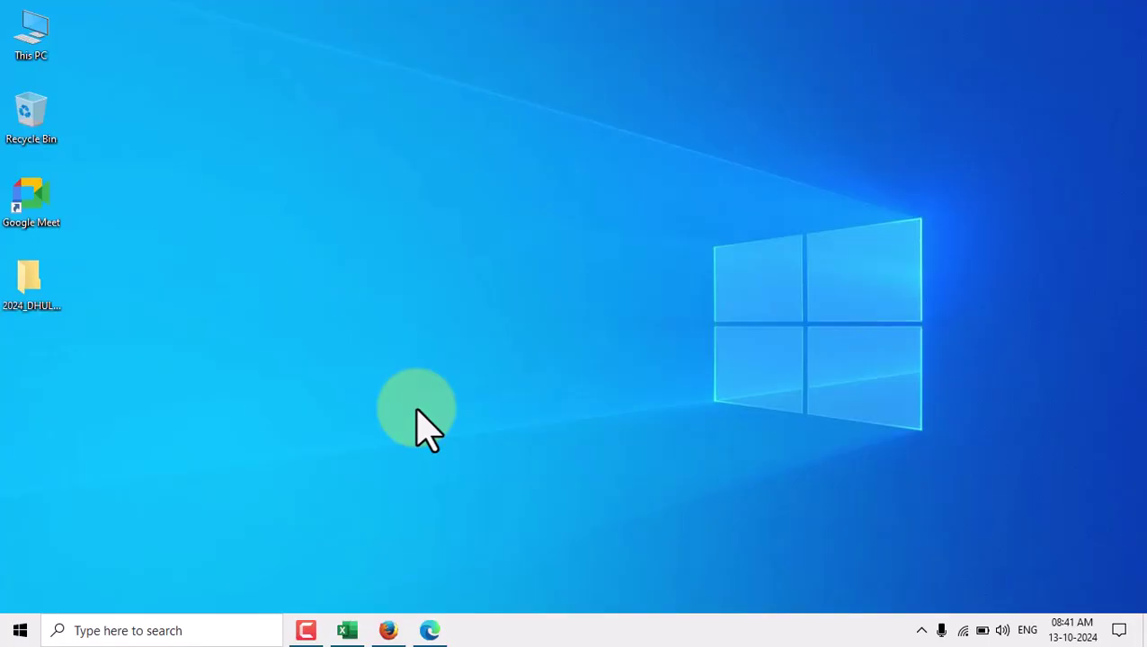
In the 2024_DHULE_1106737_1 folder, extract work_1932448 into its own folder
double_click(32, 297)
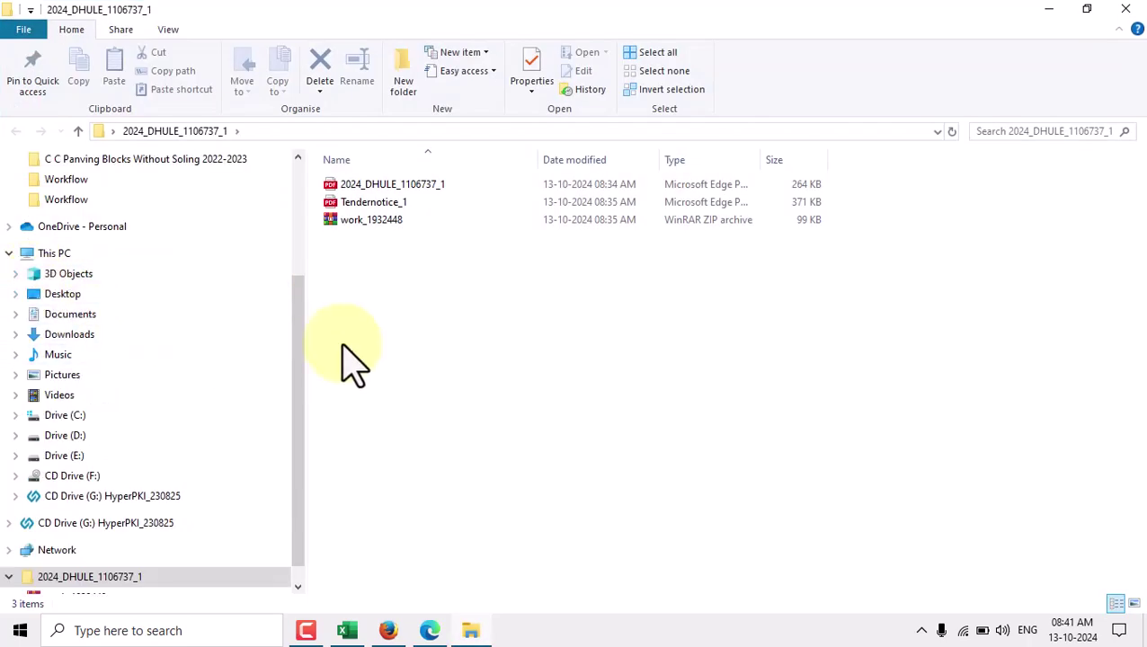
right_click(372, 243)
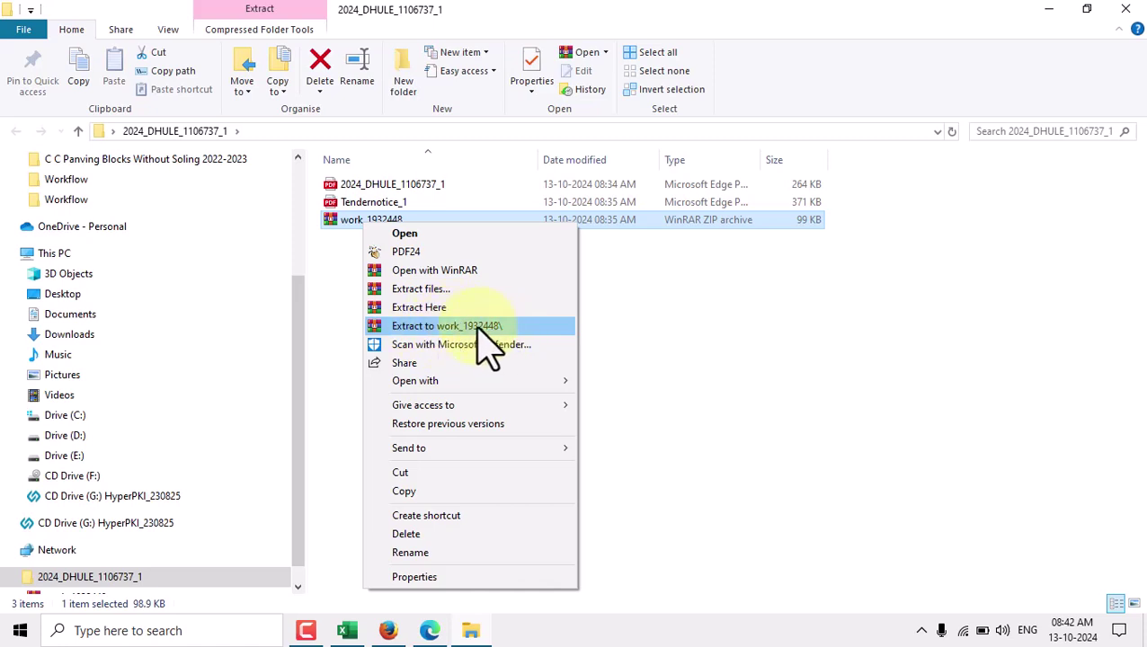
left_click(490, 333)
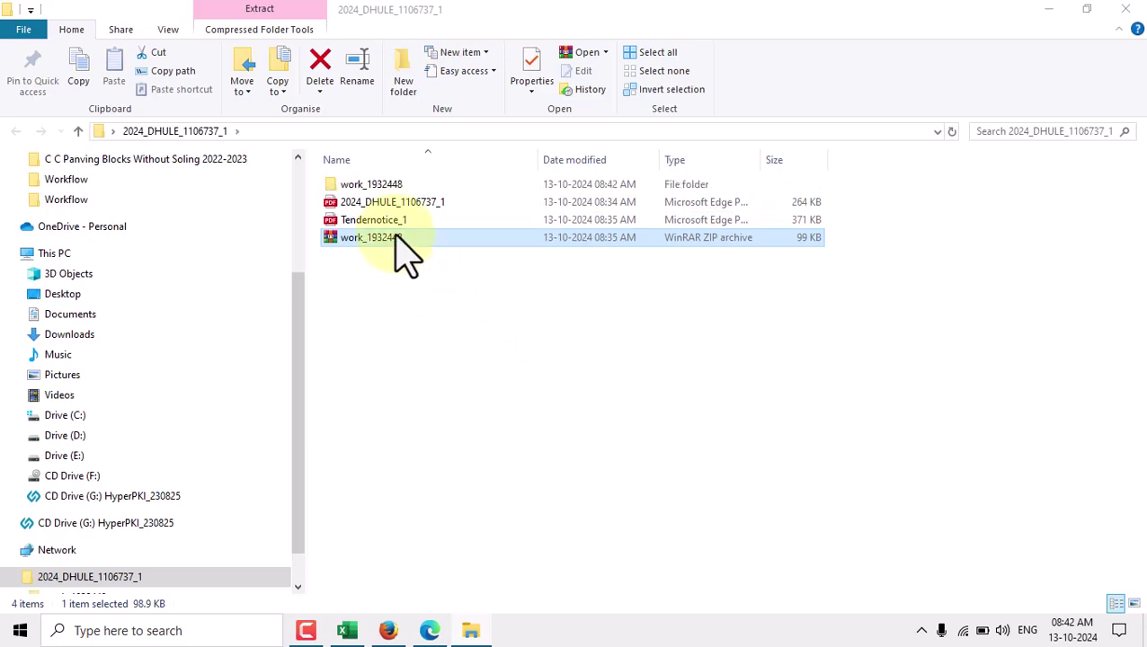
Open the extracted work_1932448 folder and bring up actions for BOQ_1932448
double_click(387, 187)
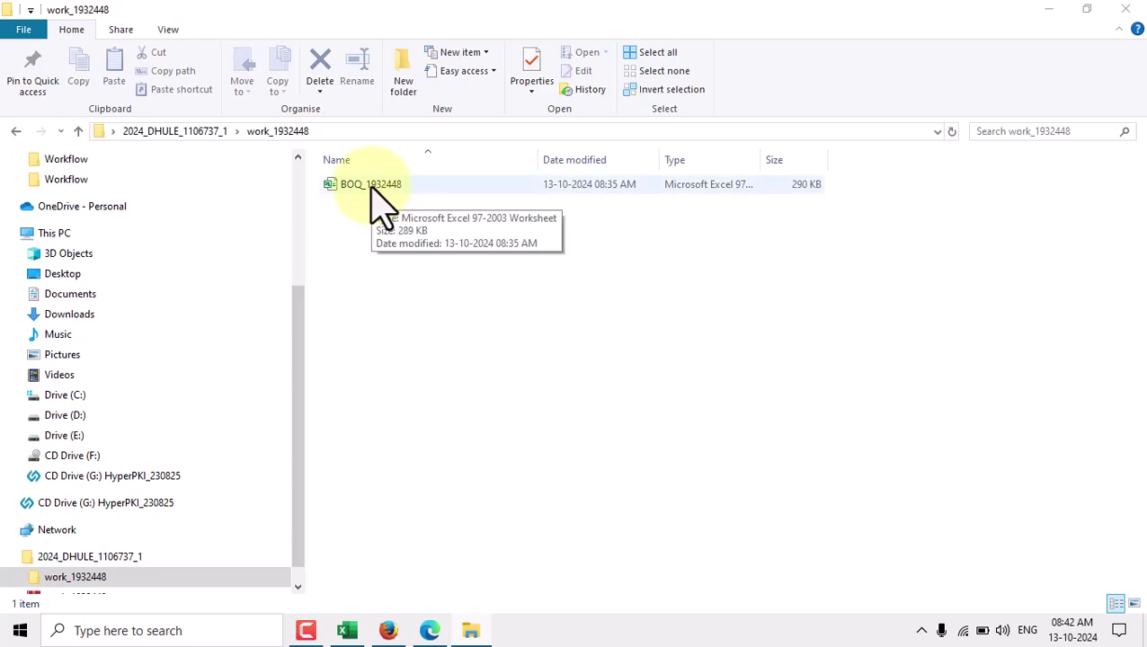
left_click(372, 189)
right_click(377, 194)
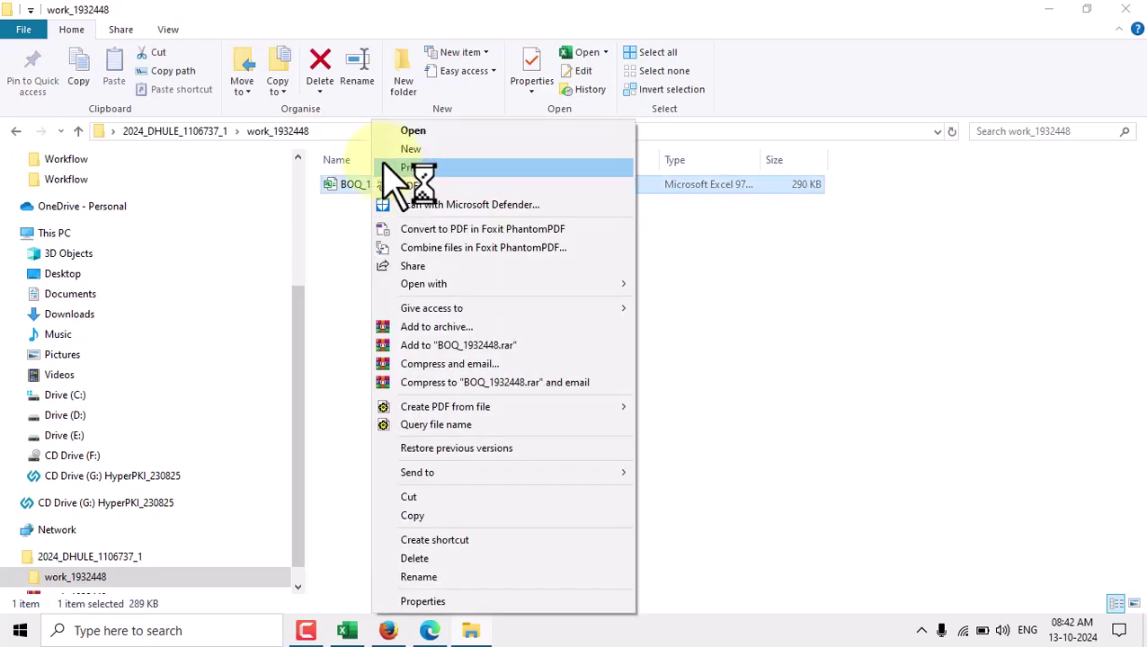
Open BOQ_1932448 with macros enabled and type the bidder's name in capitals into B8
left_click(413, 130)
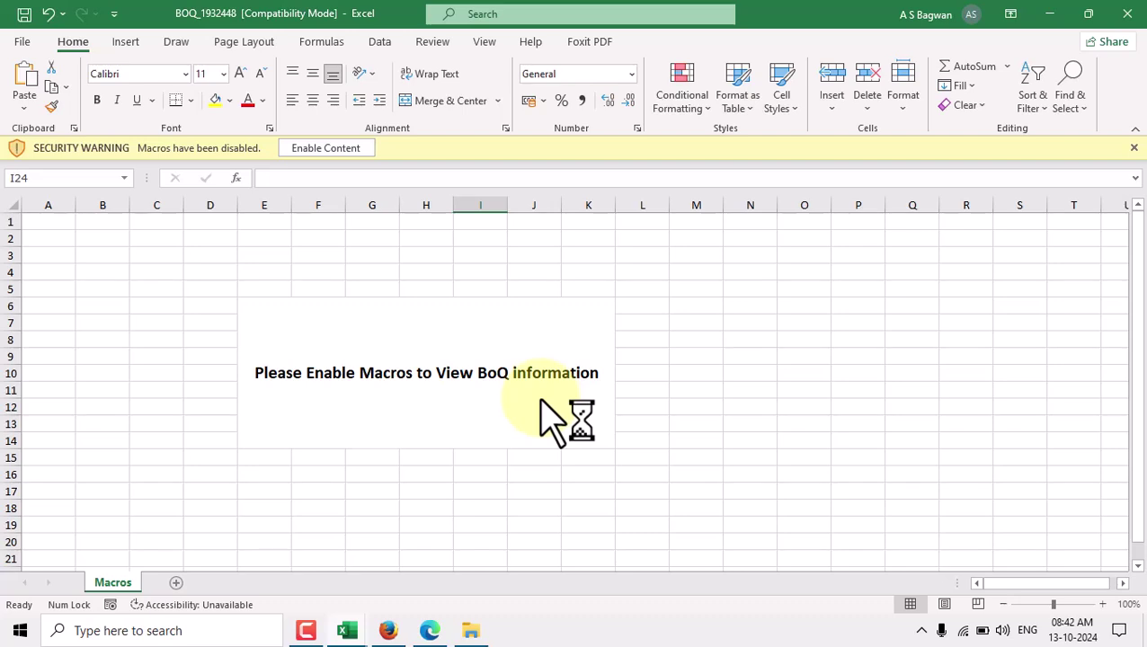
left_click(313, 149)
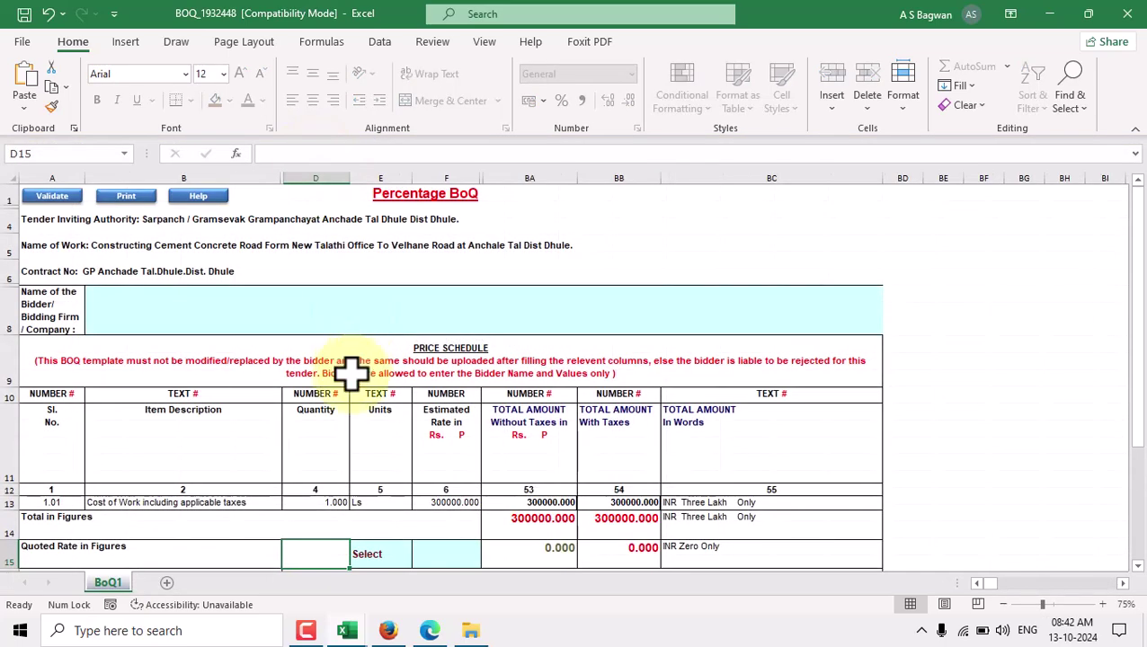
scroll(418, 402, "down", 3)
scroll(420, 404, "up", 3)
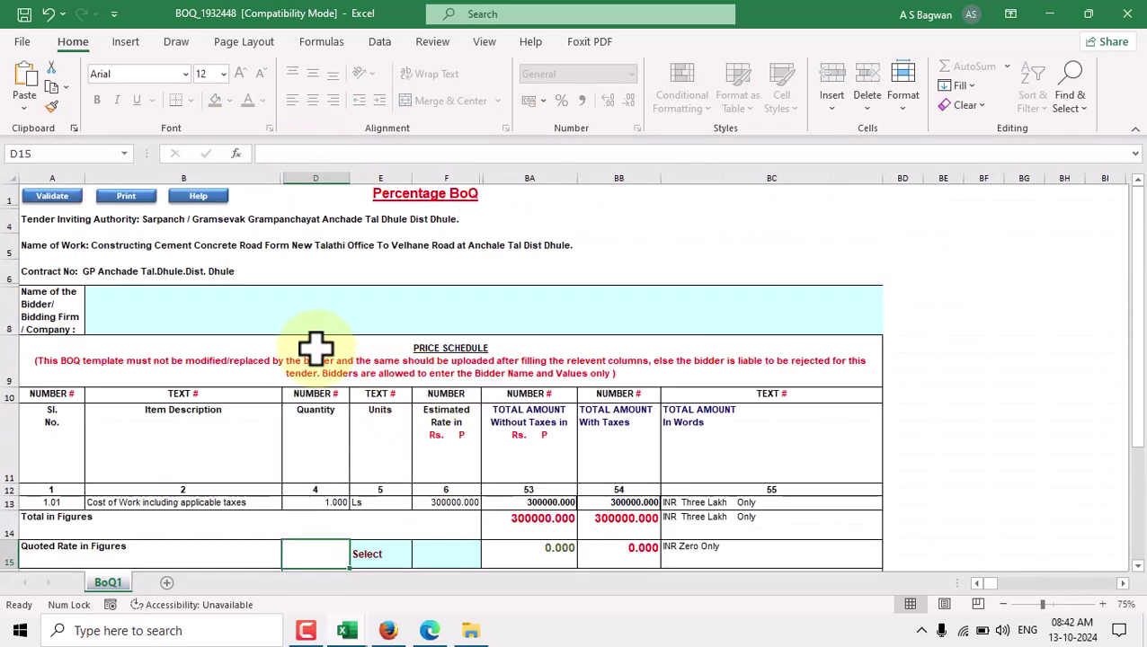
left_click(127, 306)
key("Caps_Lock")
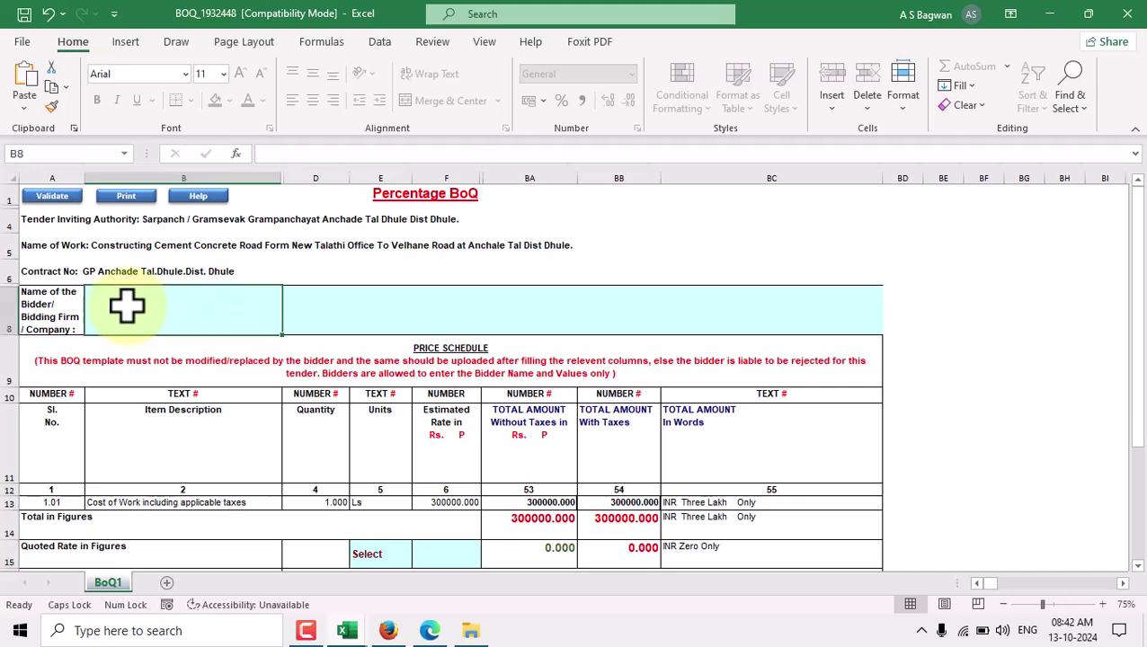
type("A")
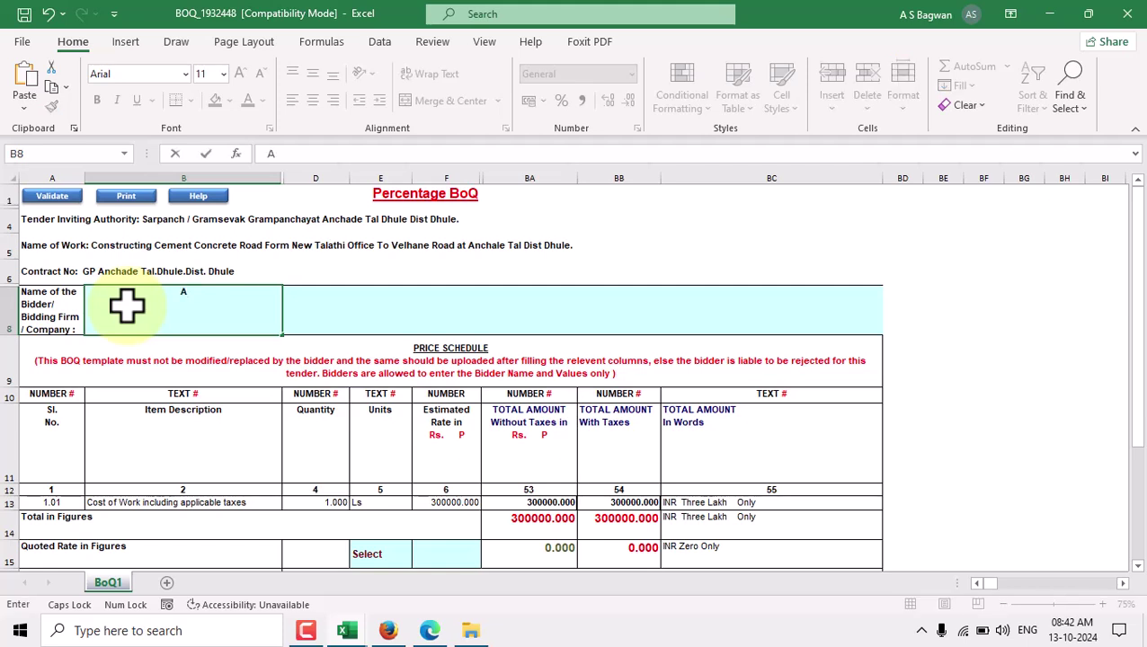
type(" S BAGWAN")
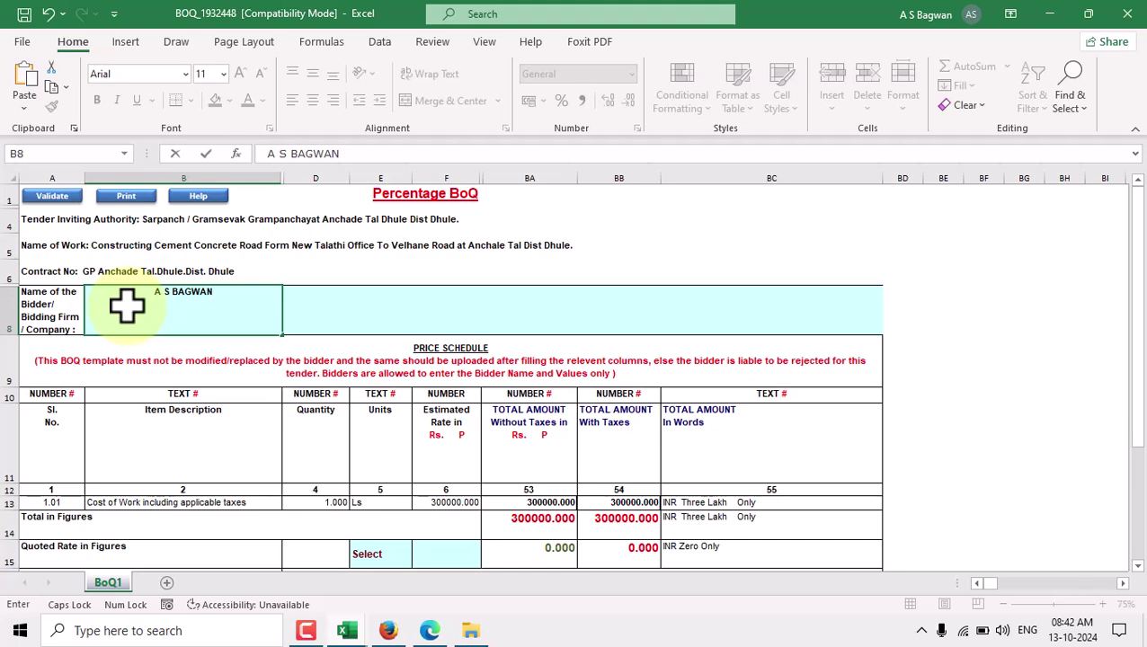
scroll(307, 328, "down", 3)
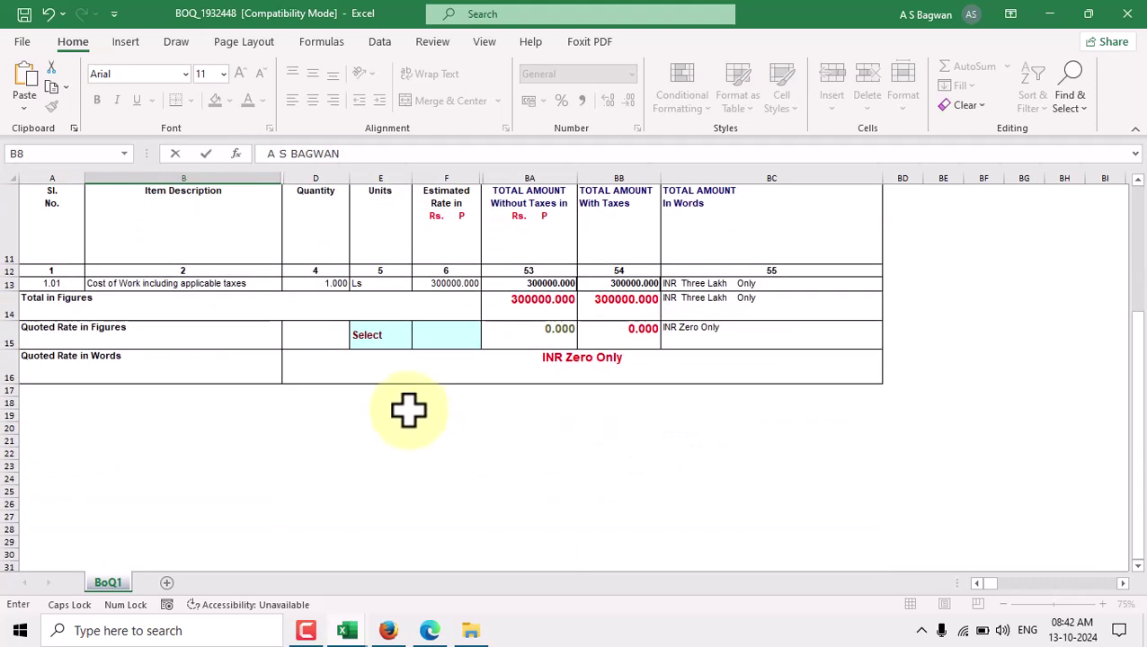
Keep Excess (+) as the E15 quote type and enter a 5% rate in F15
left_click(388, 334)
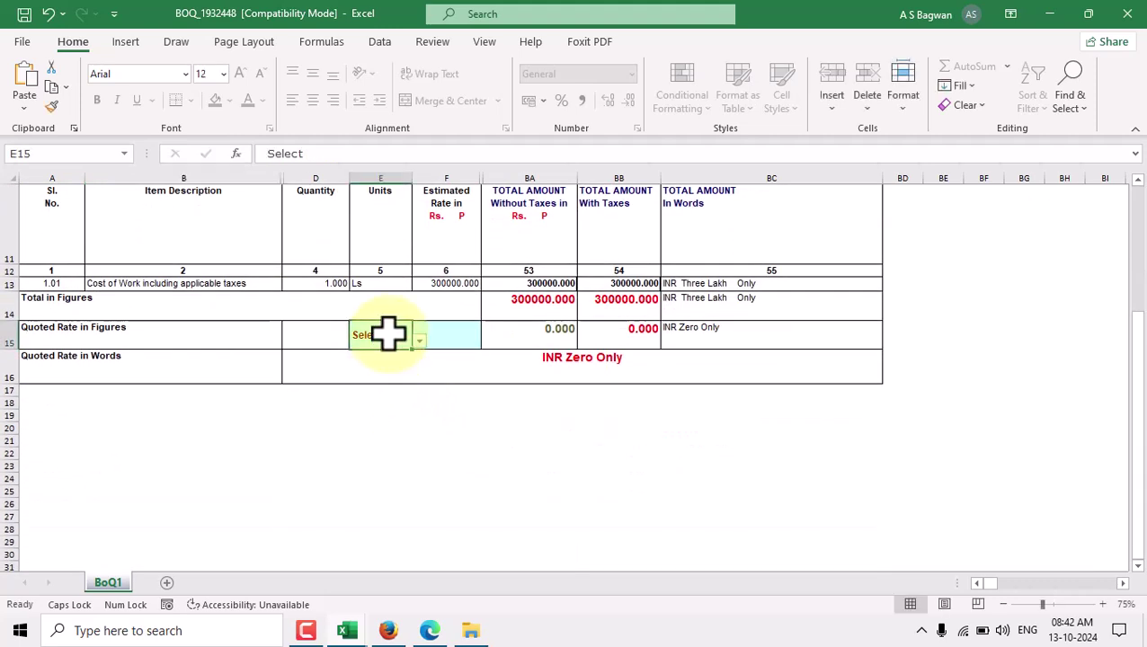
left_click(419, 341)
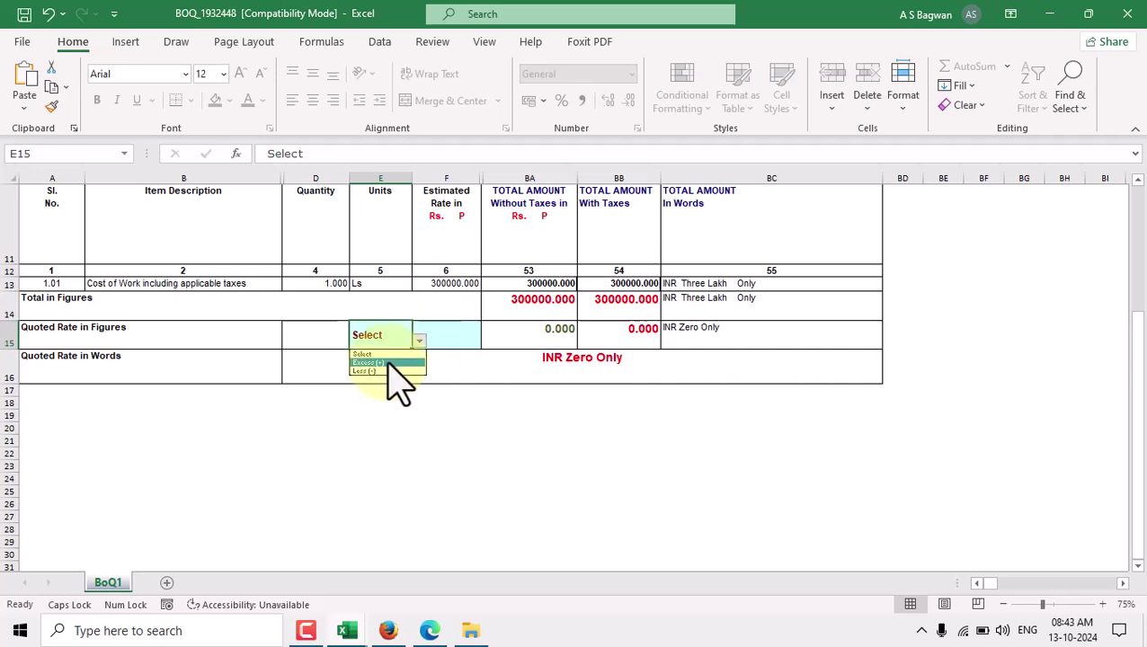
key("Escape")
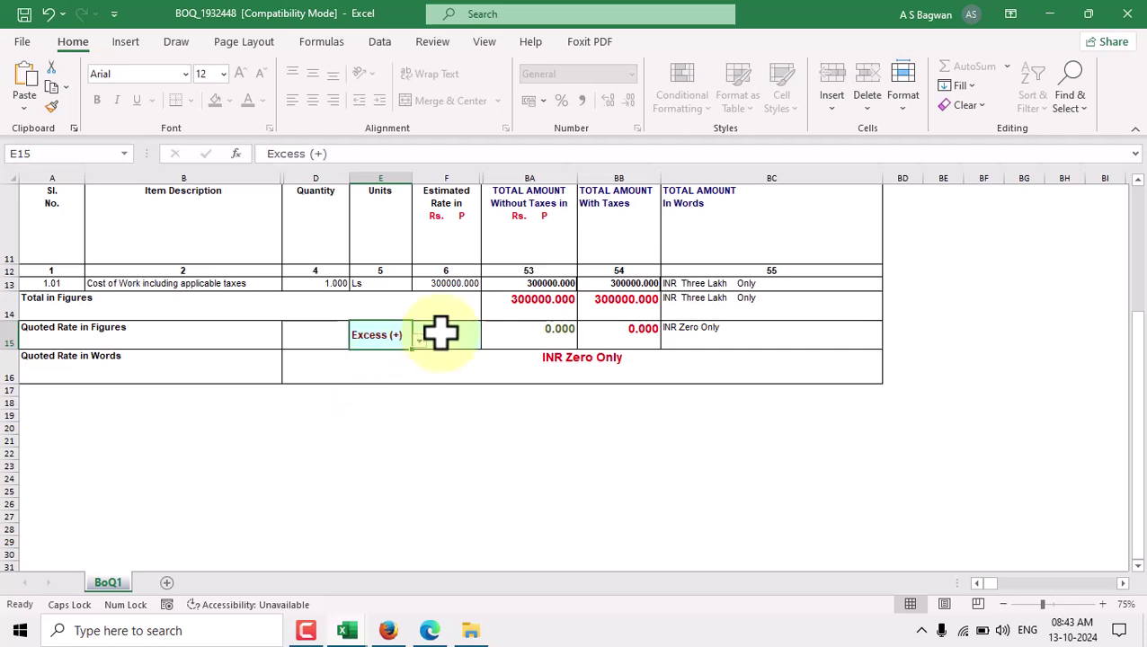
left_click(441, 333)
type("5%")
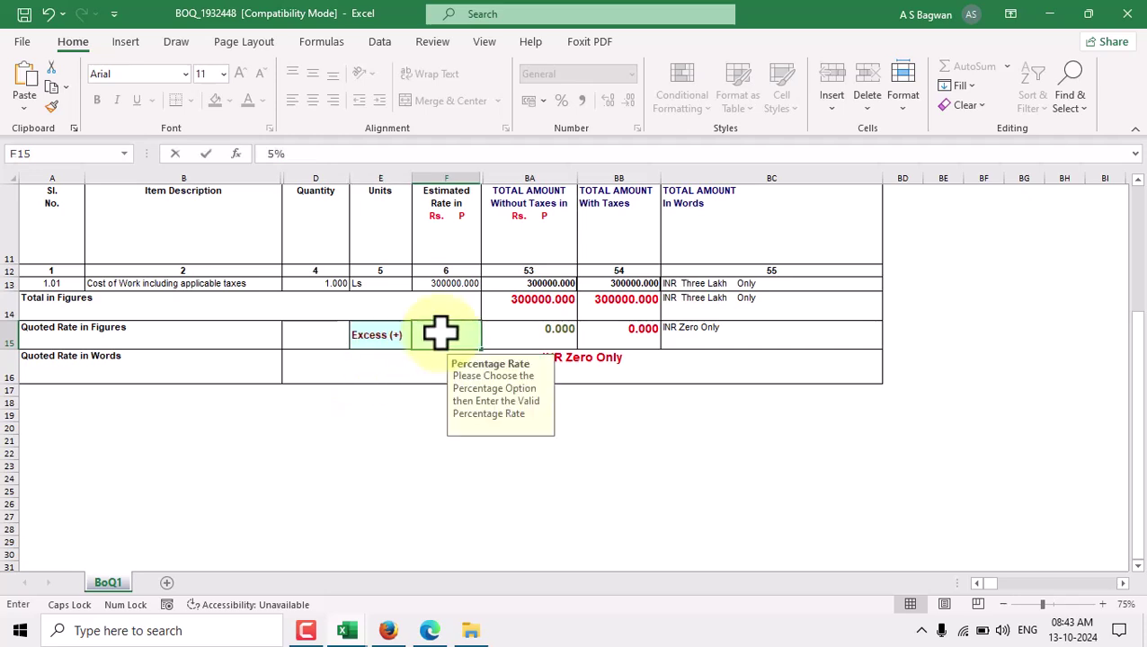
left_click(440, 334)
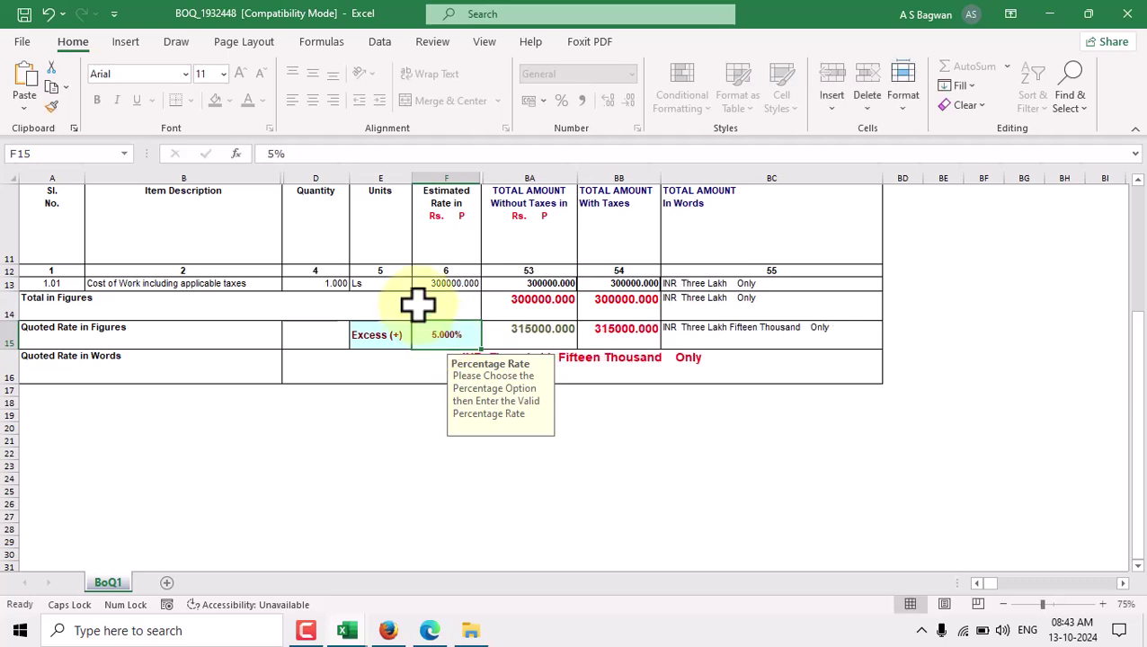
scroll(510, 340, "up", 2)
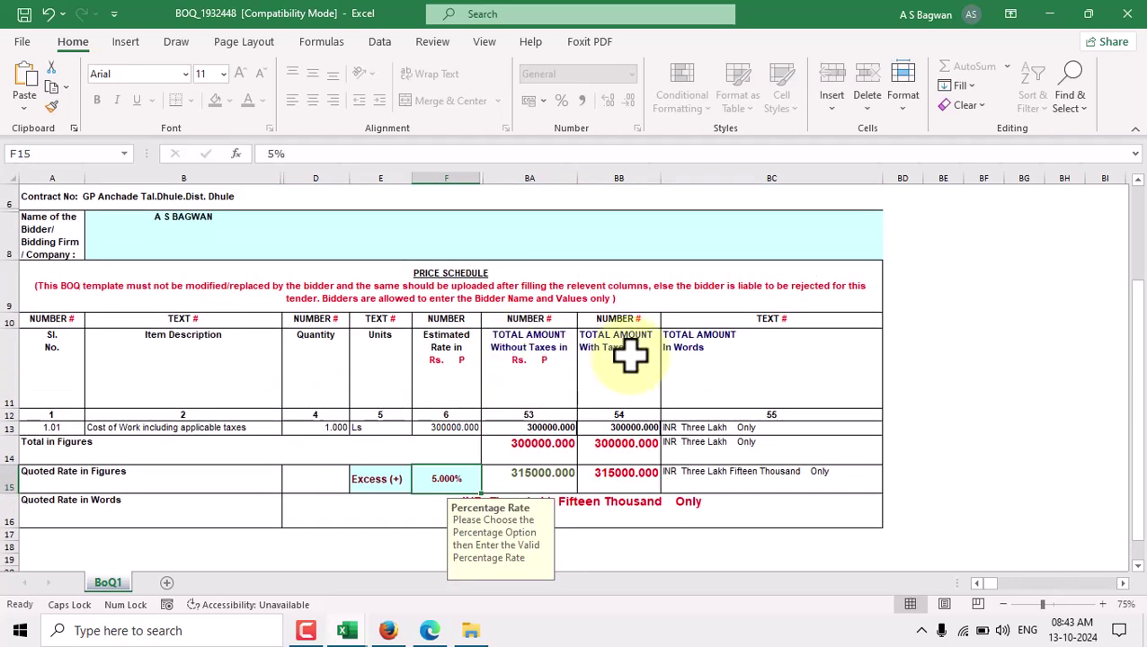
left_click(187, 229)
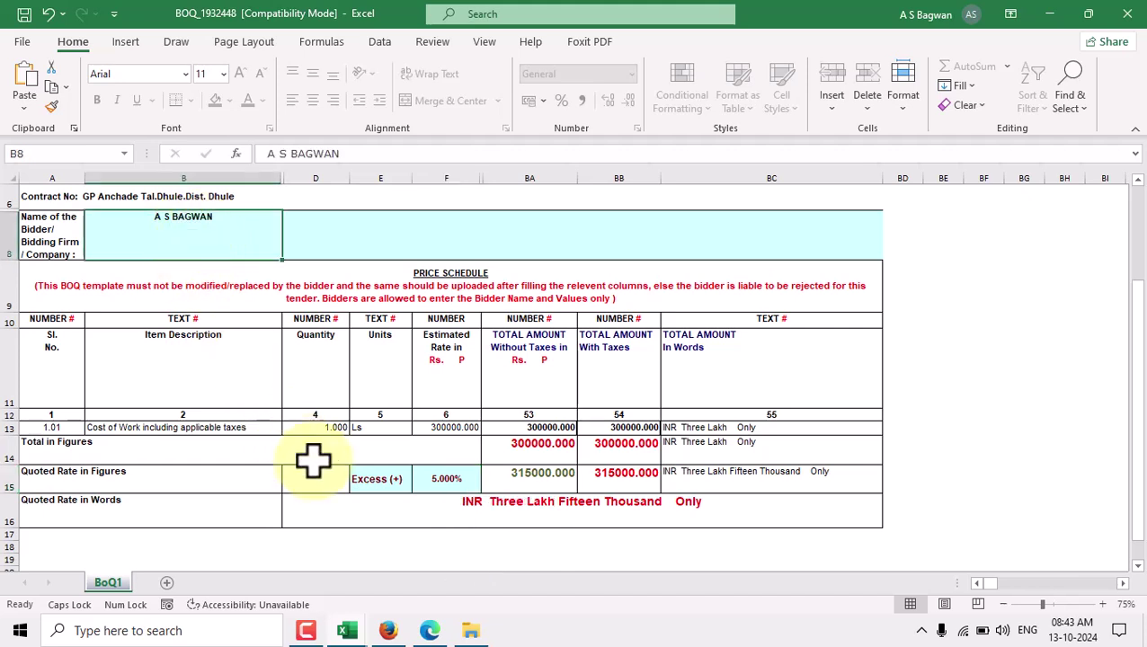
Re-enter the F15 Excess rate (2, then 10), finally settling on 5% for 315000.000
left_click(380, 480)
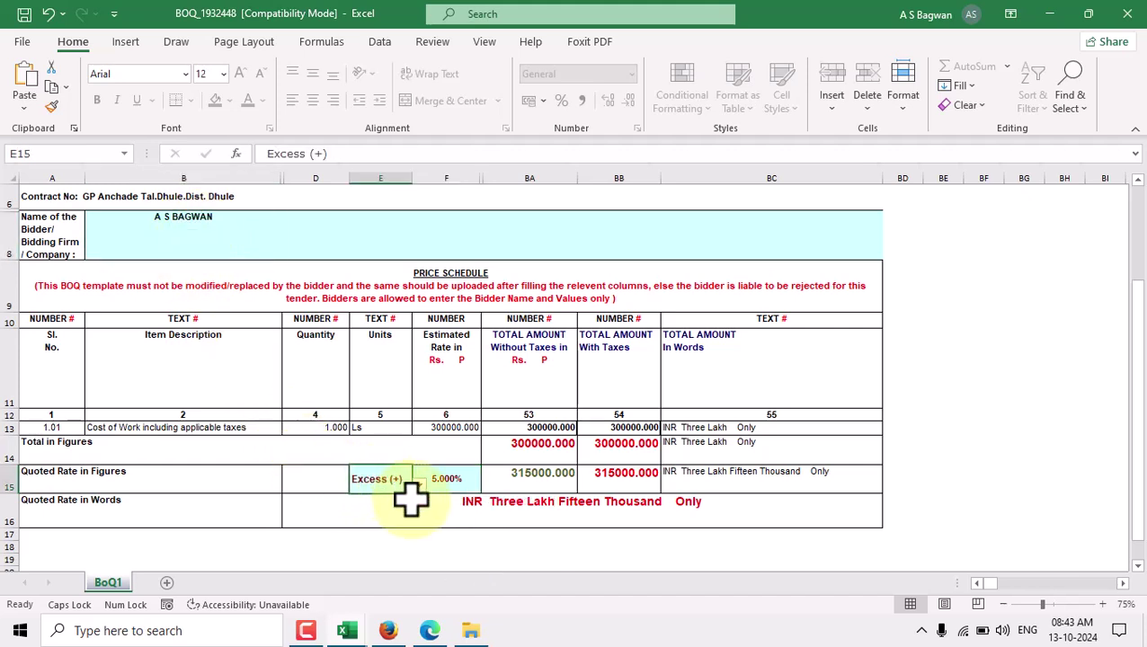
left_click(419, 486)
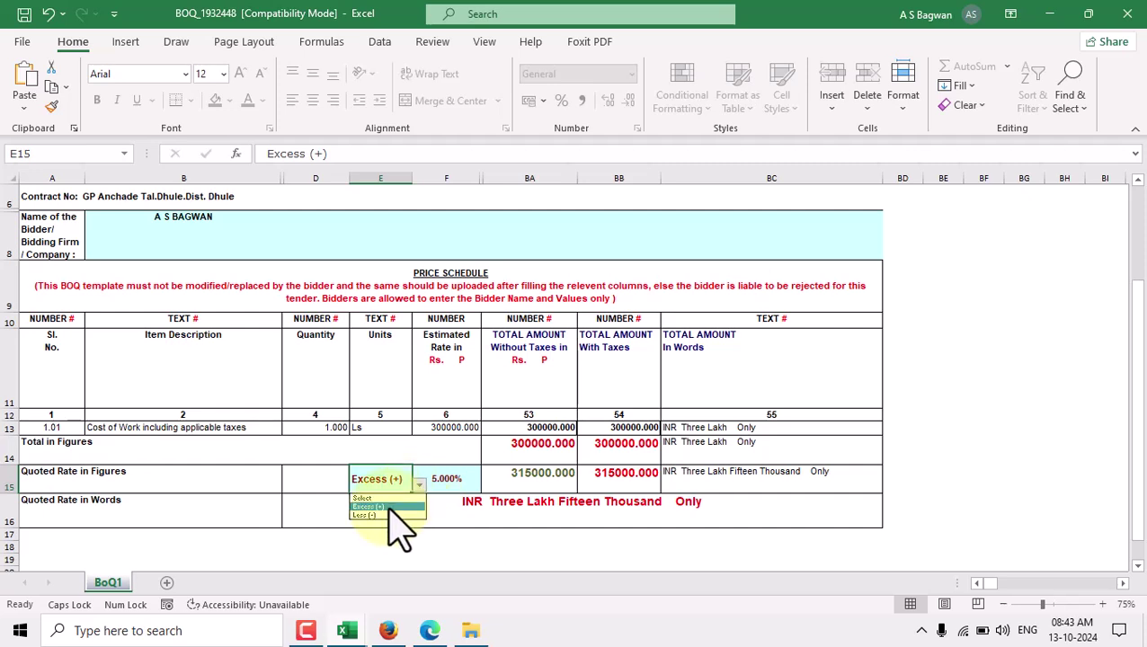
key("Escape")
left_click(461, 471)
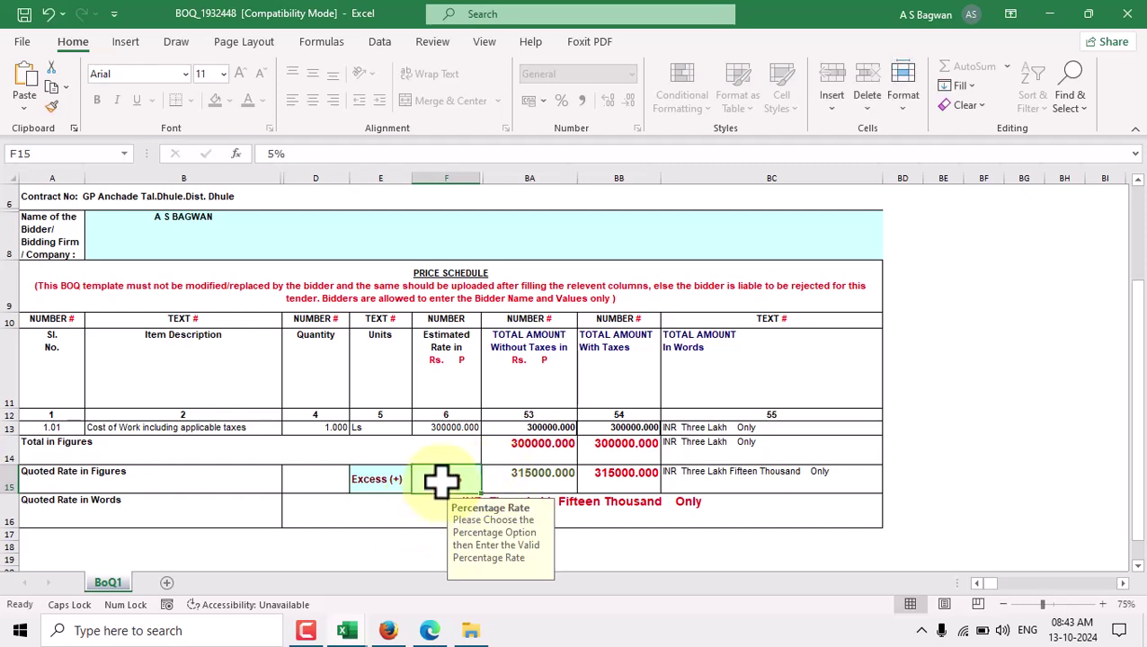
type("2")
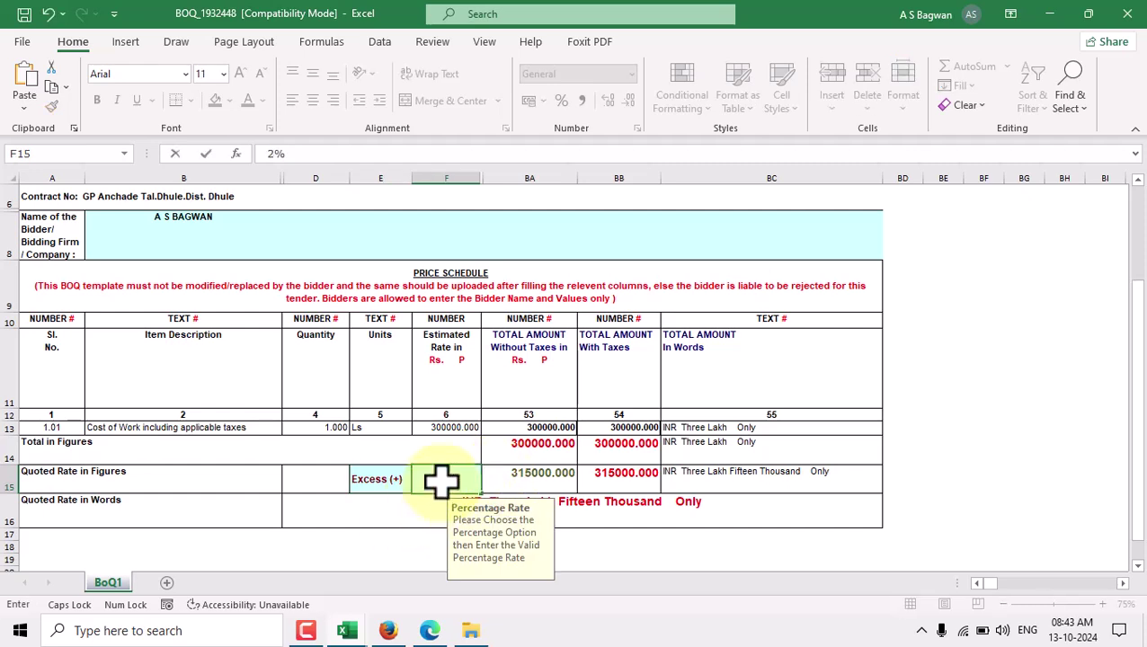
key("Return")
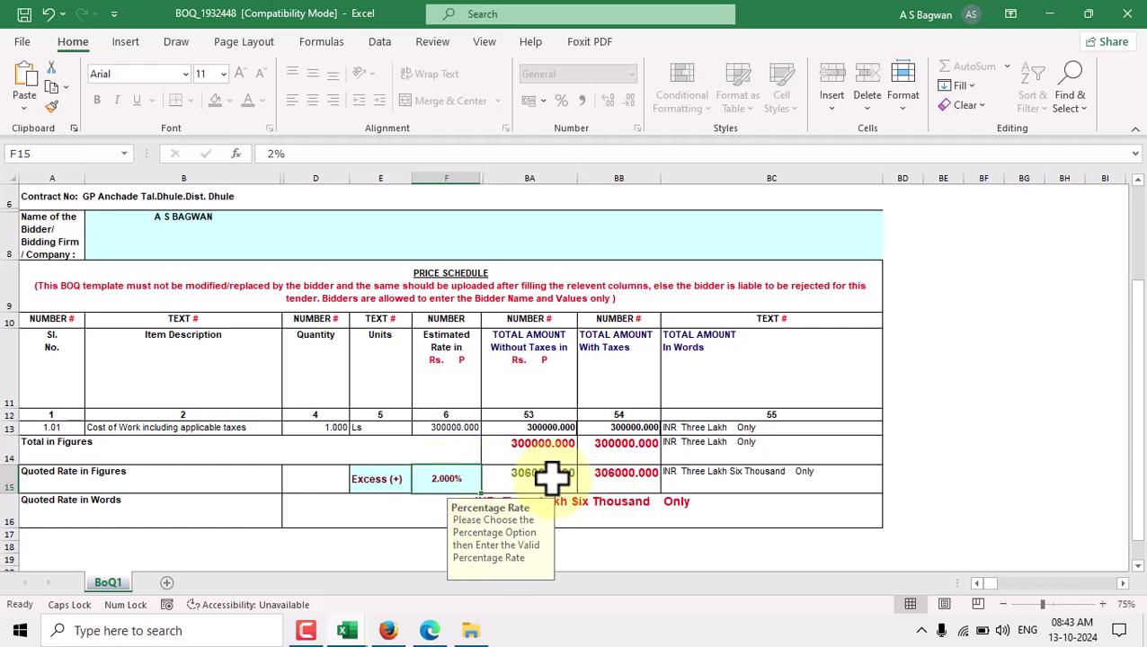
left_click(453, 473)
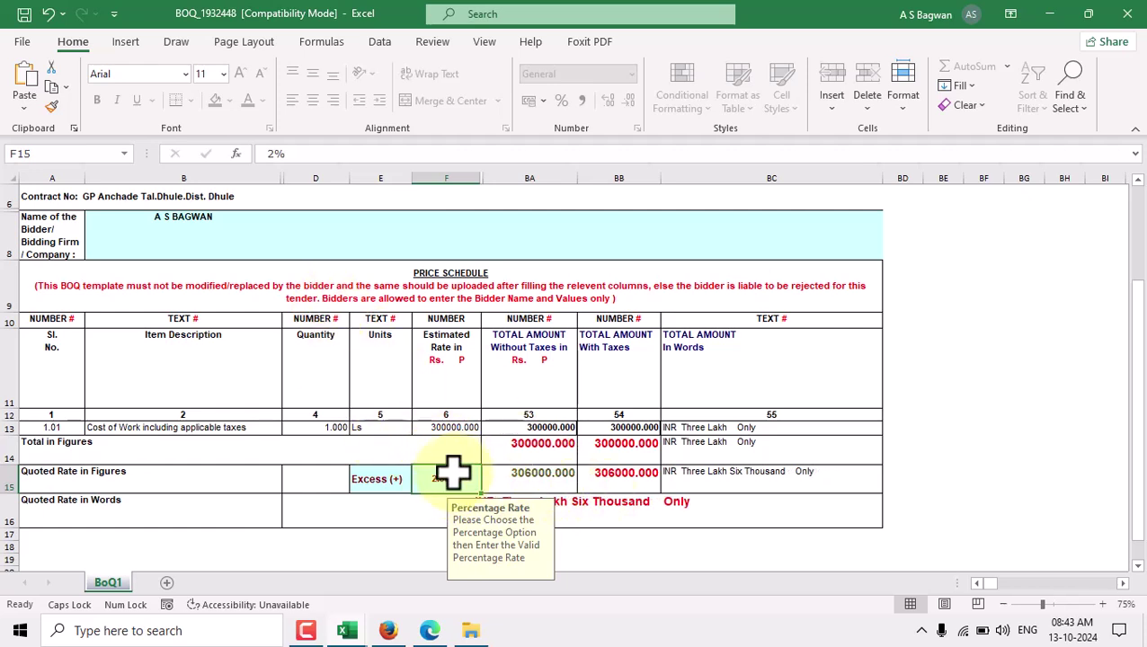
type("10")
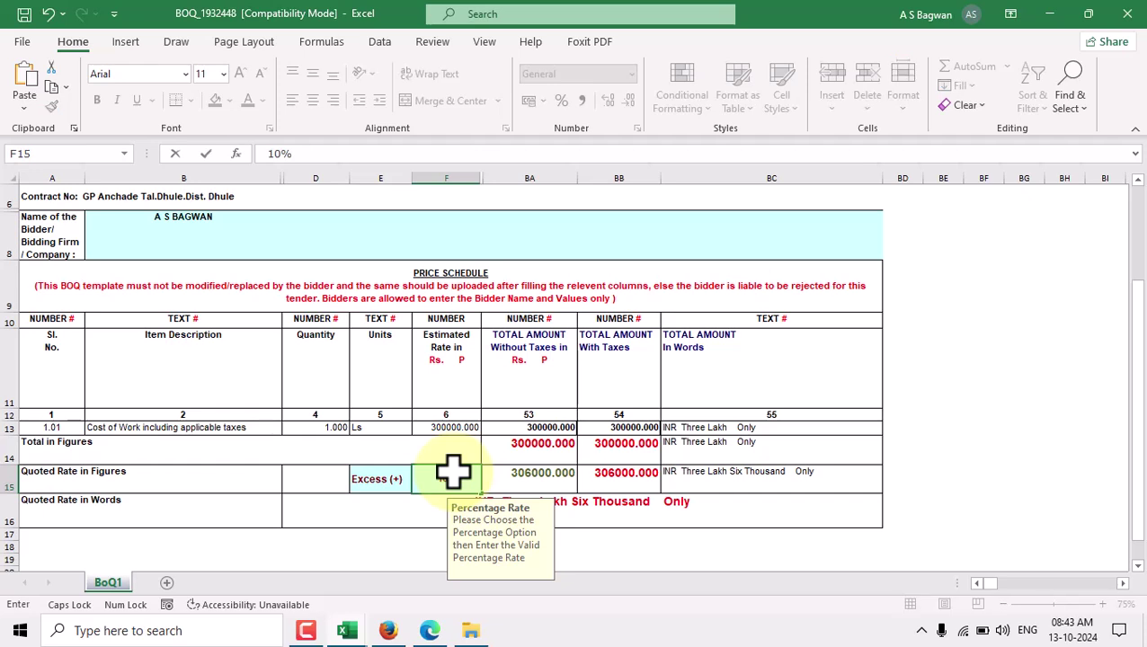
key("Return")
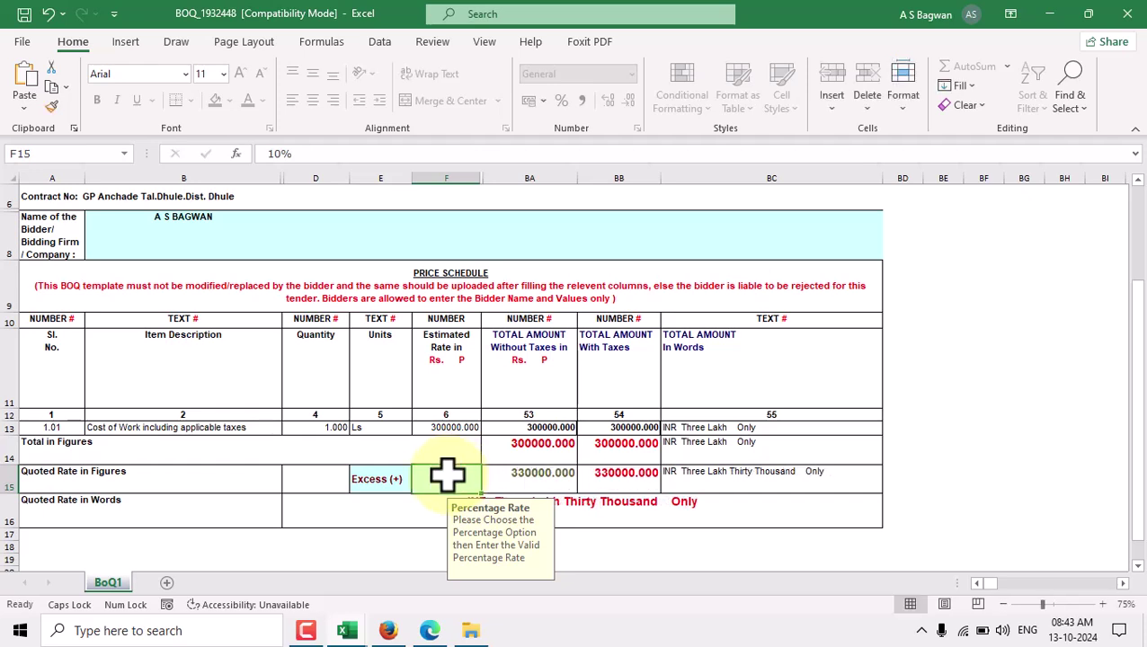
type("5")
key("Return")
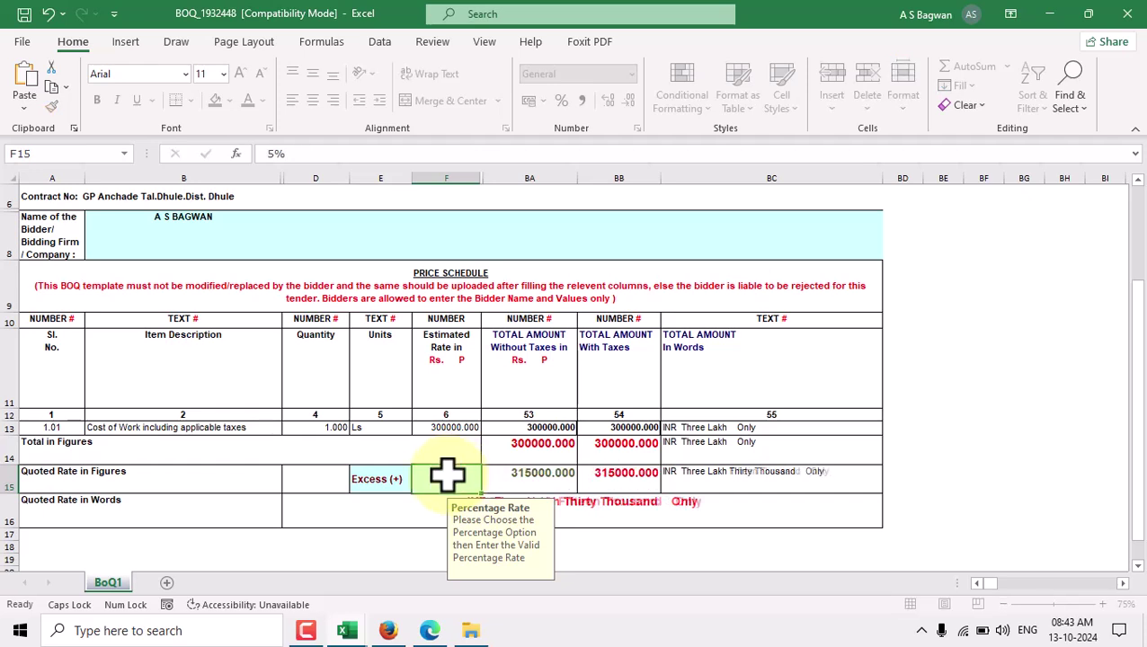
left_click(197, 236)
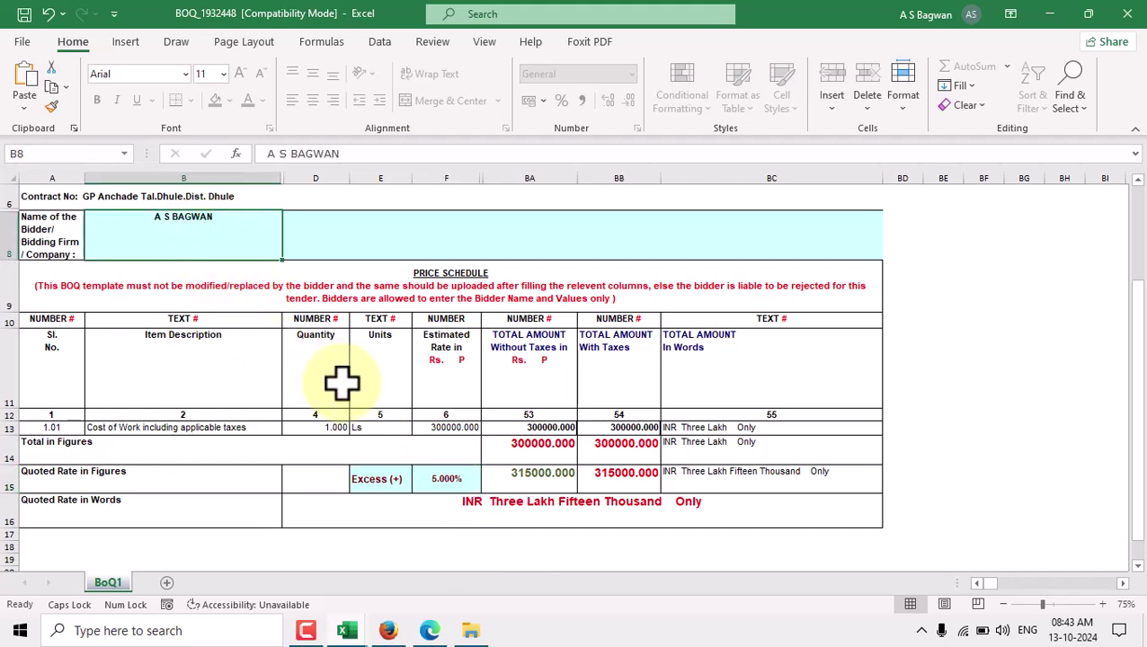
Save the 5% BoQ in its old file format and close it without re-saving
scroll(342, 376, "up", 2)
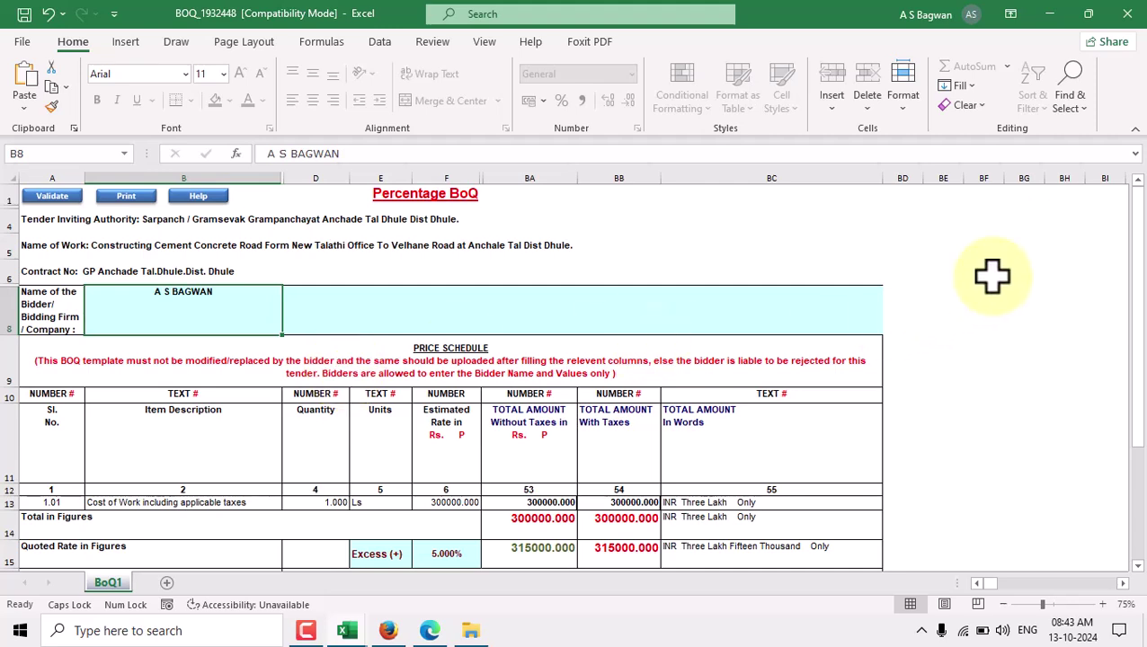
key("ctrl+s")
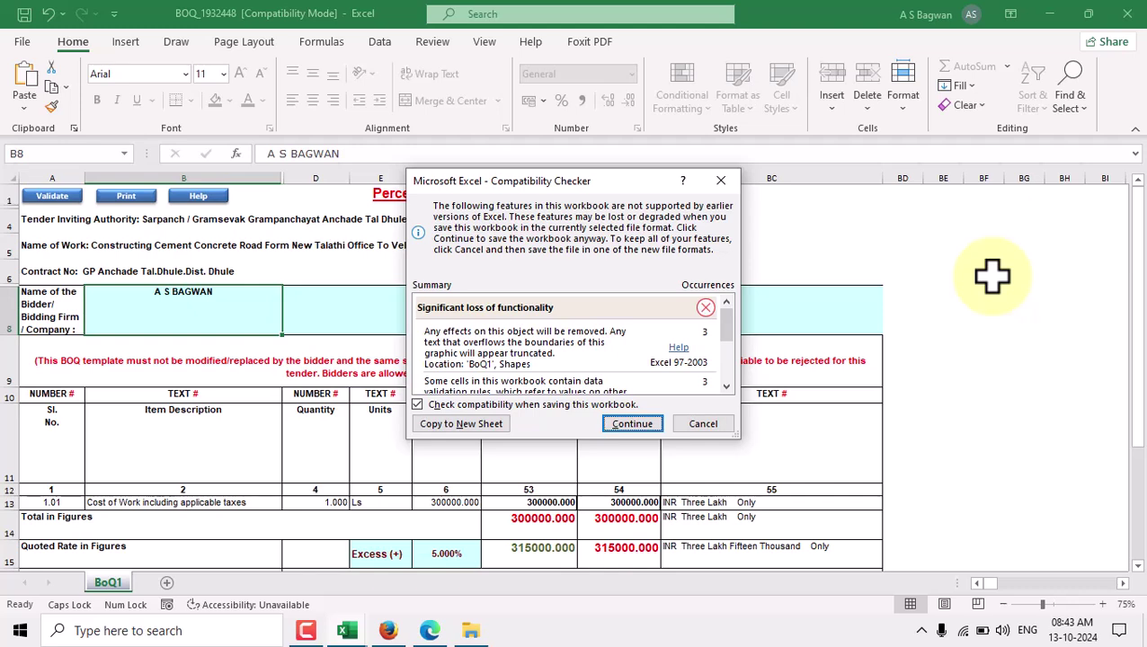
left_click(632, 424)
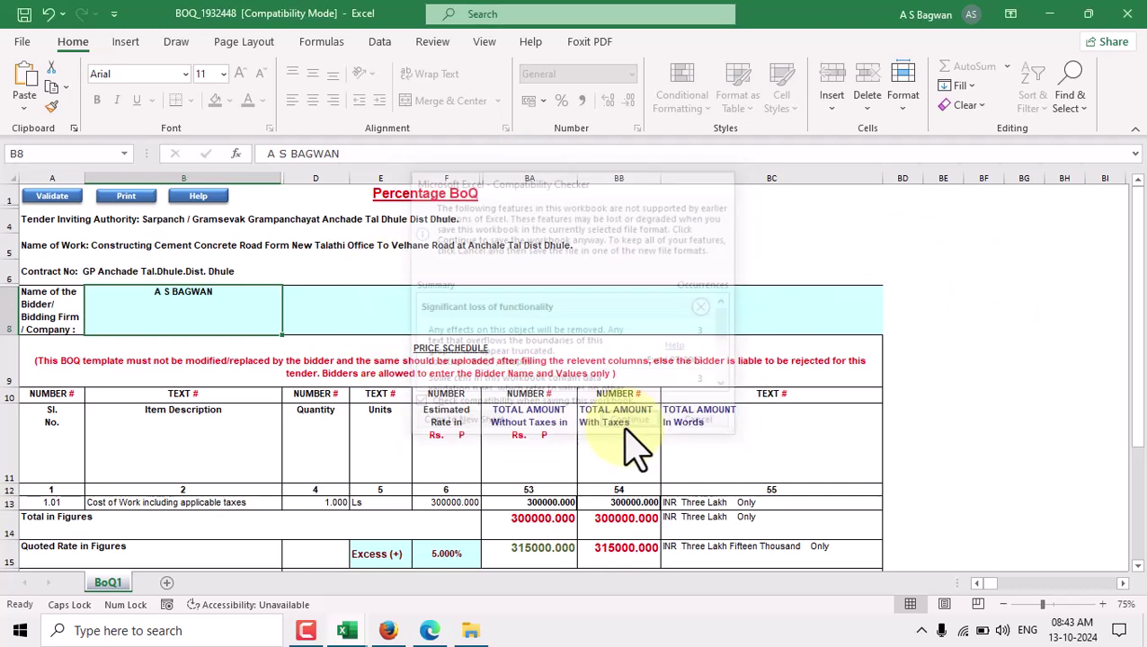
left_click(1131, 13)
left_click(582, 332)
Reopen BOQ_1932448 from the folder to check the saved values
left_click(374, 183)
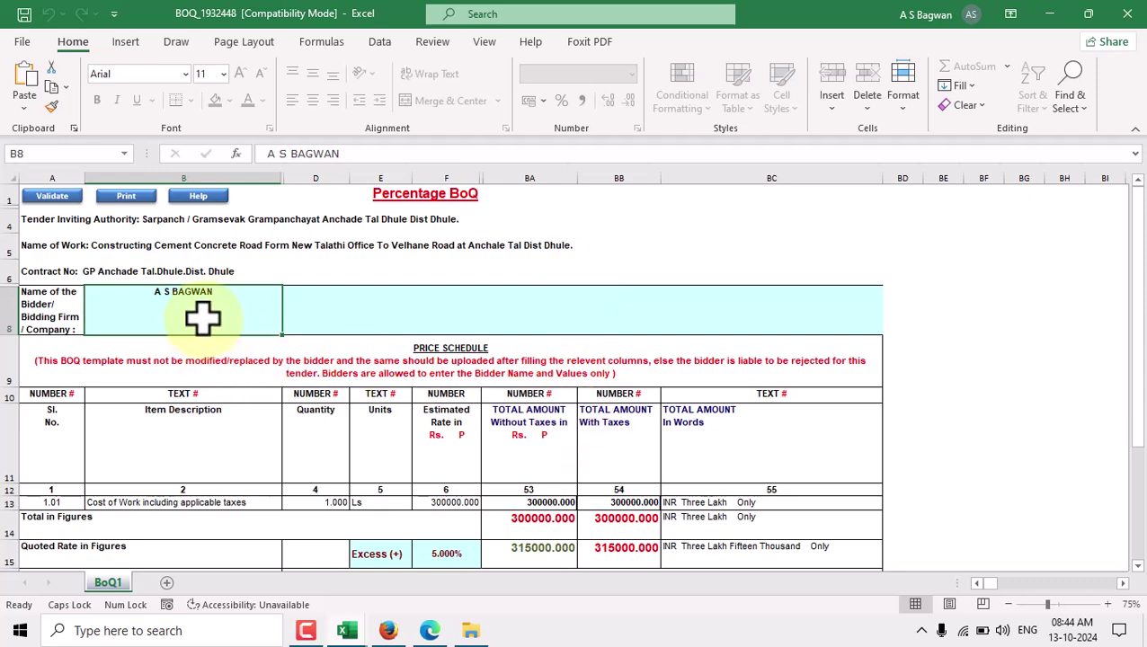
scroll(226, 329, "down", 2)
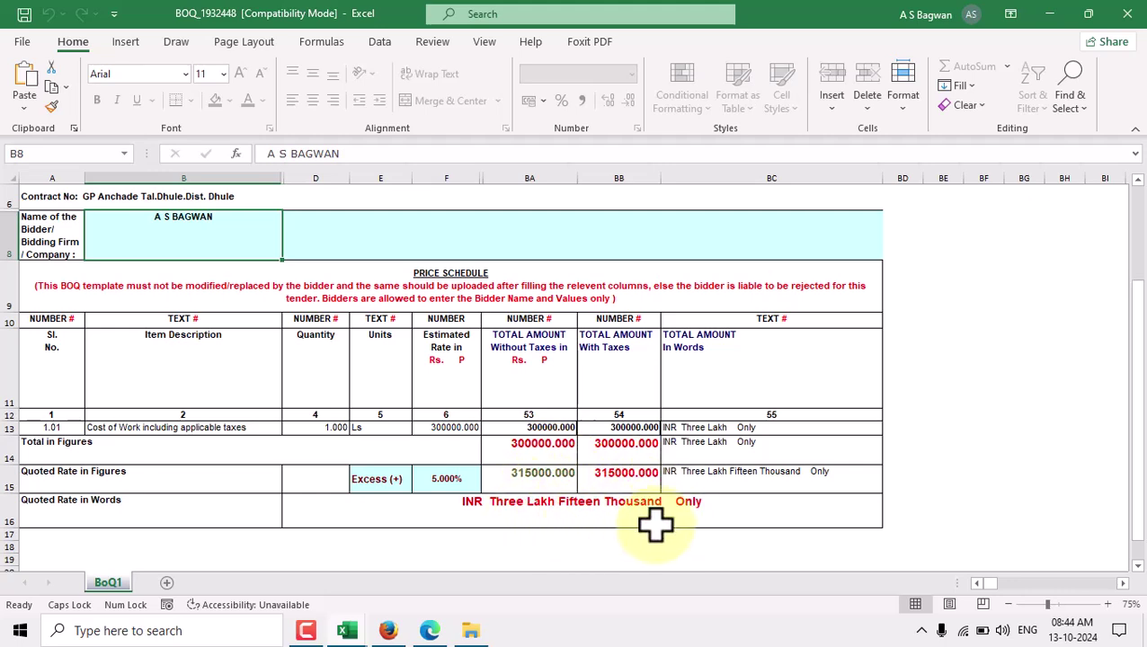
scroll(657, 525, "up", 2)
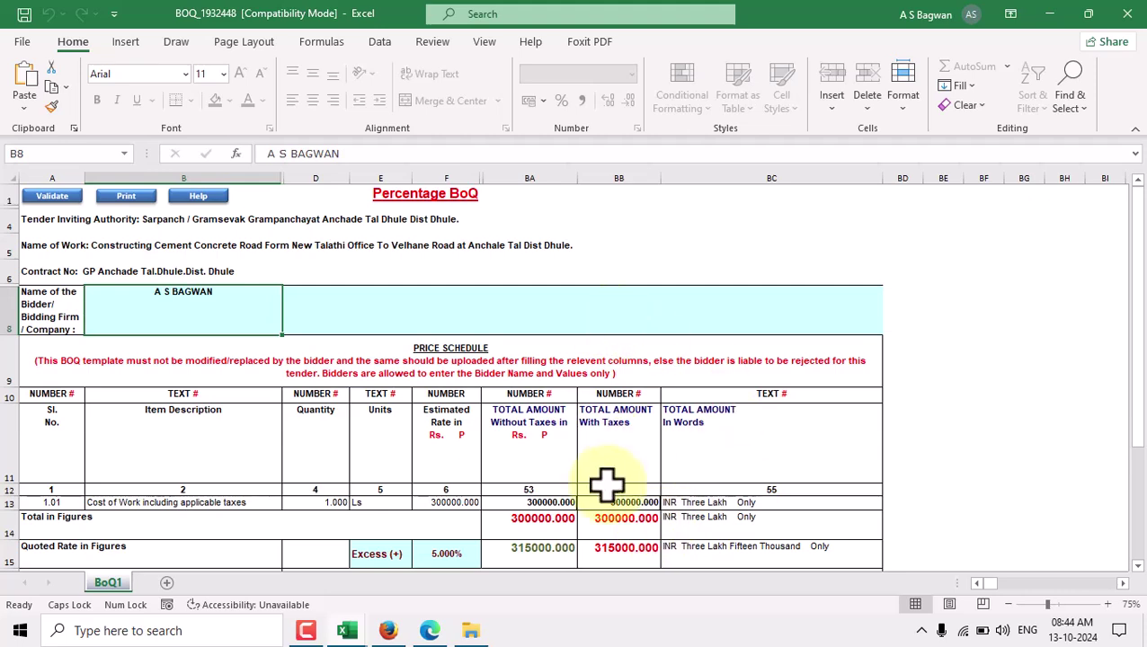
Enter a 2% Excess rate in F15 and reconfirm Excess (+) in E15, giving 306000.000
scroll(539, 485, "down", 1)
left_click(450, 478)
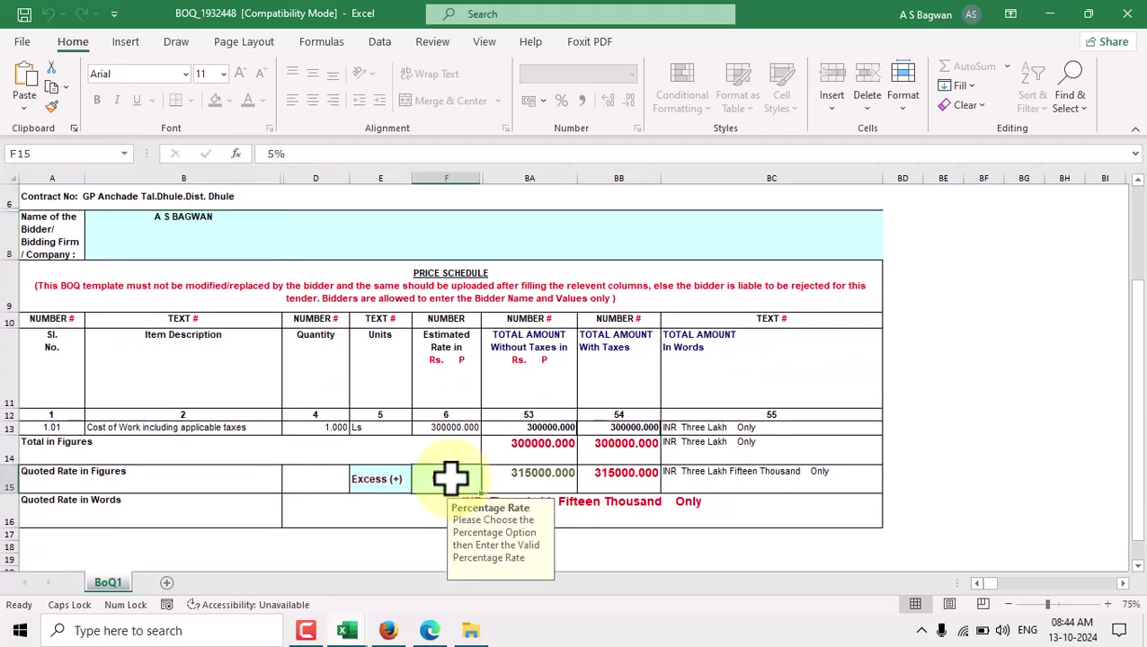
type("2")
key("Return")
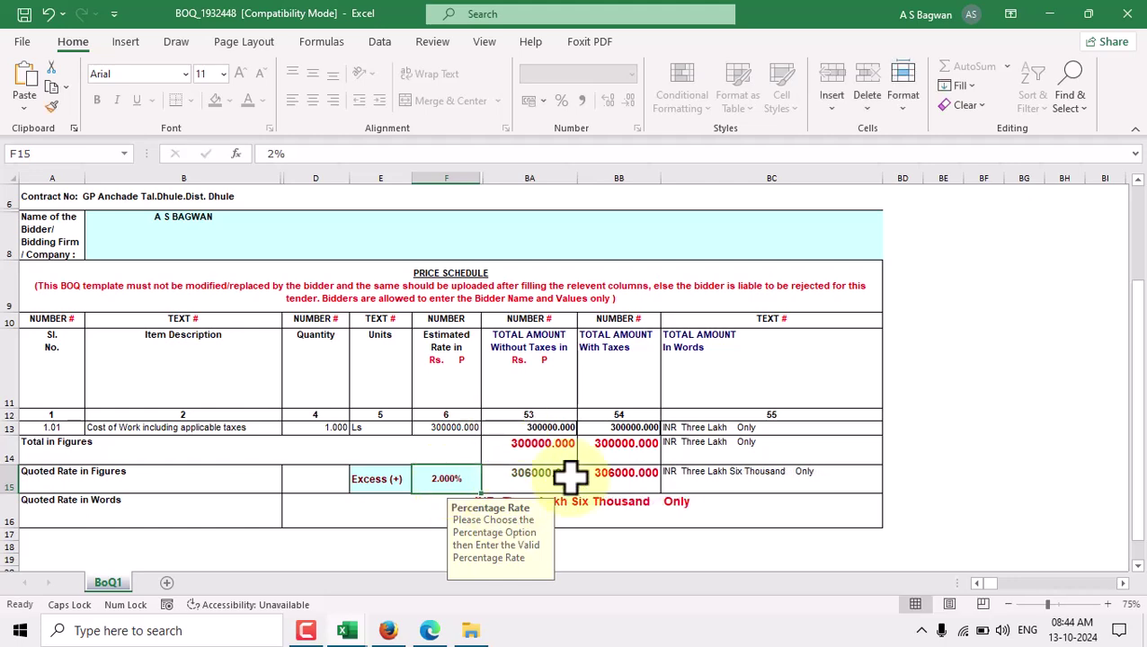
scroll(568, 474, "up", 2)
left_click(153, 306)
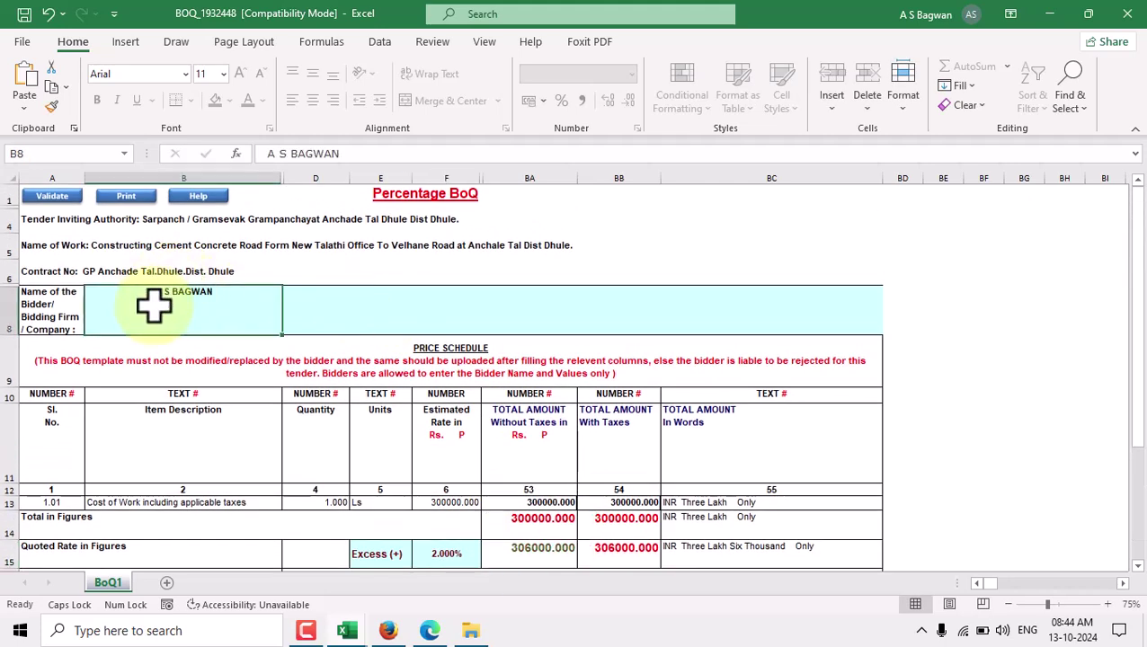
scroll(328, 428, "down", 1)
left_click(404, 486)
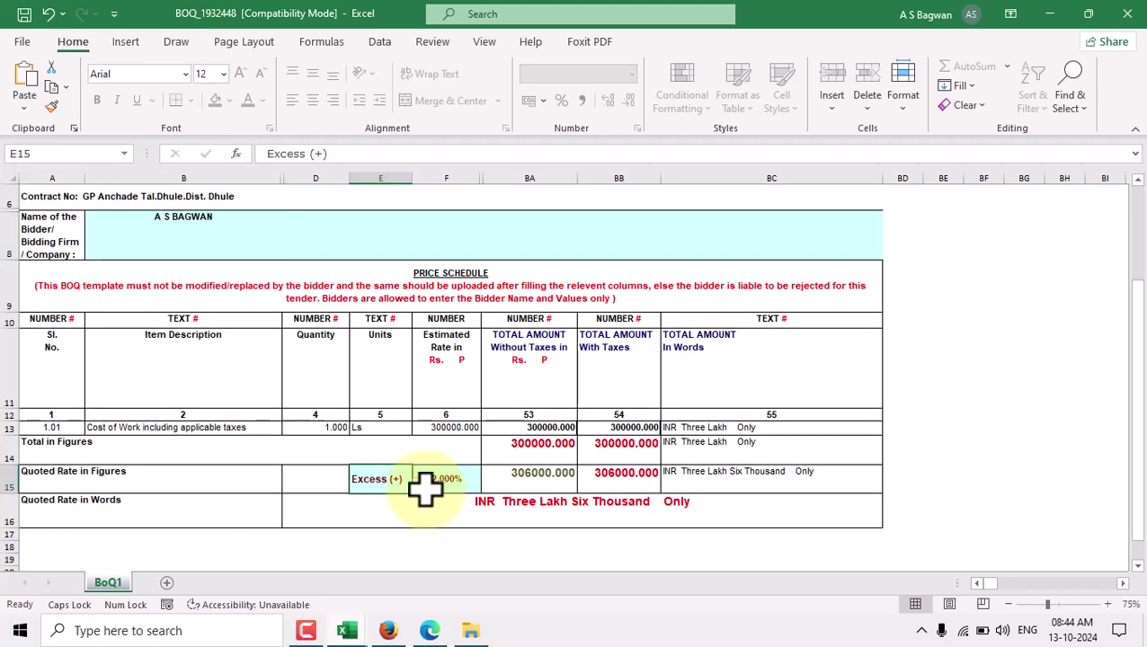
left_click(419, 485)
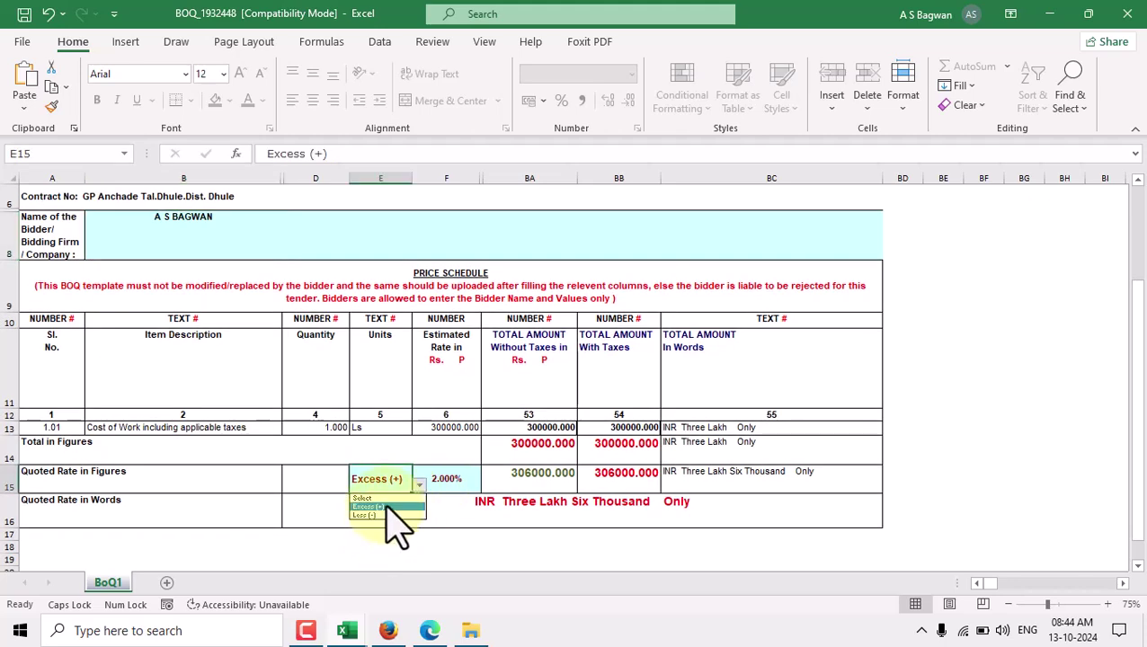
left_click(387, 507)
scroll(211, 317, "up", 1)
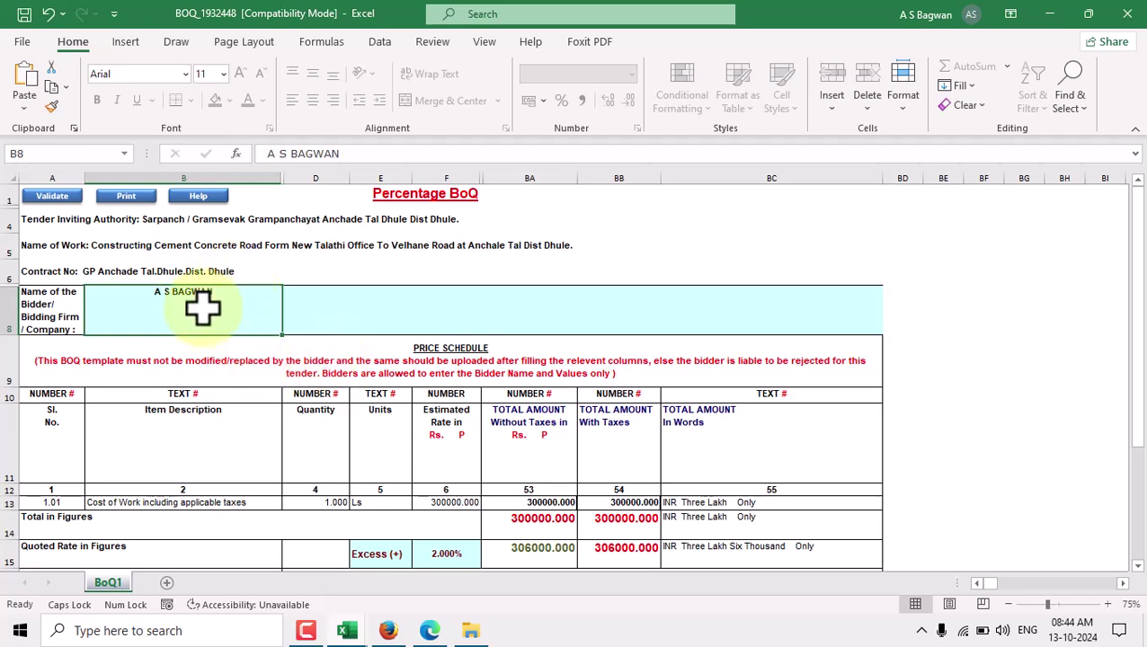
Save the 2% BoQ in its old format, close it without re-saving, and minimize Excel
key("ctrl+s")
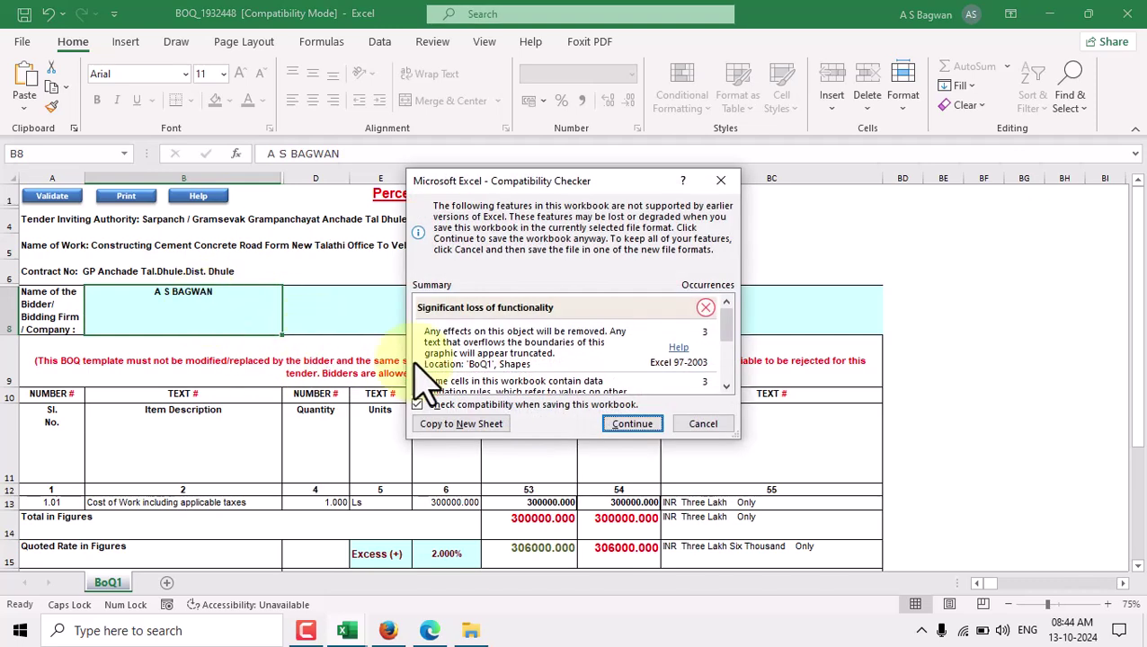
left_click(631, 422)
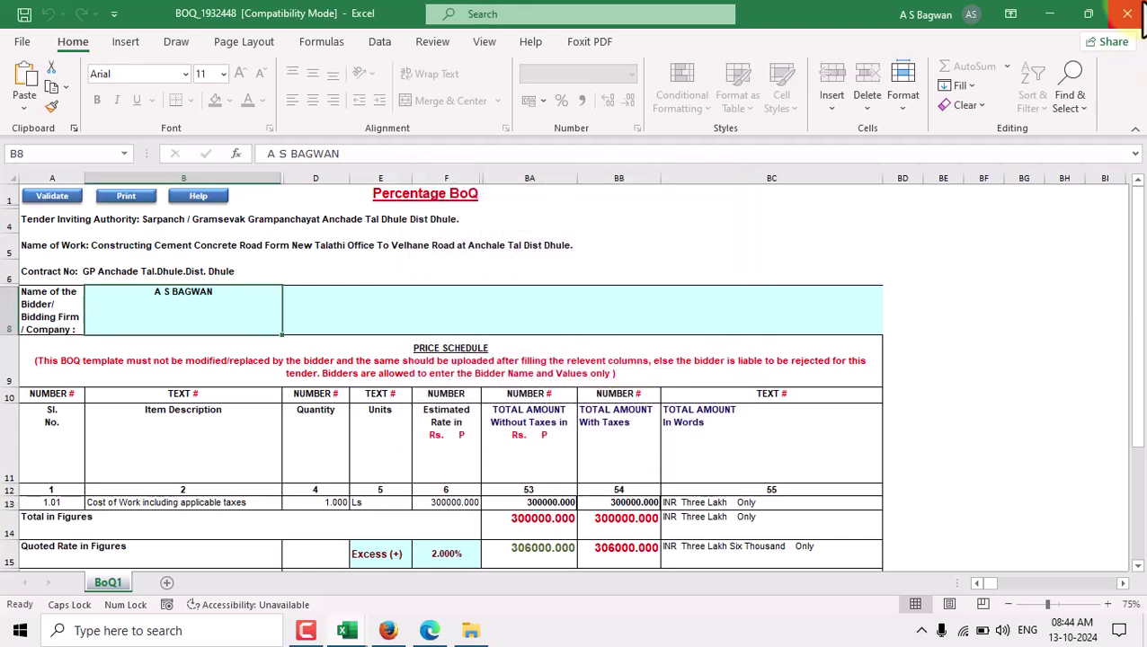
left_click(1131, 14)
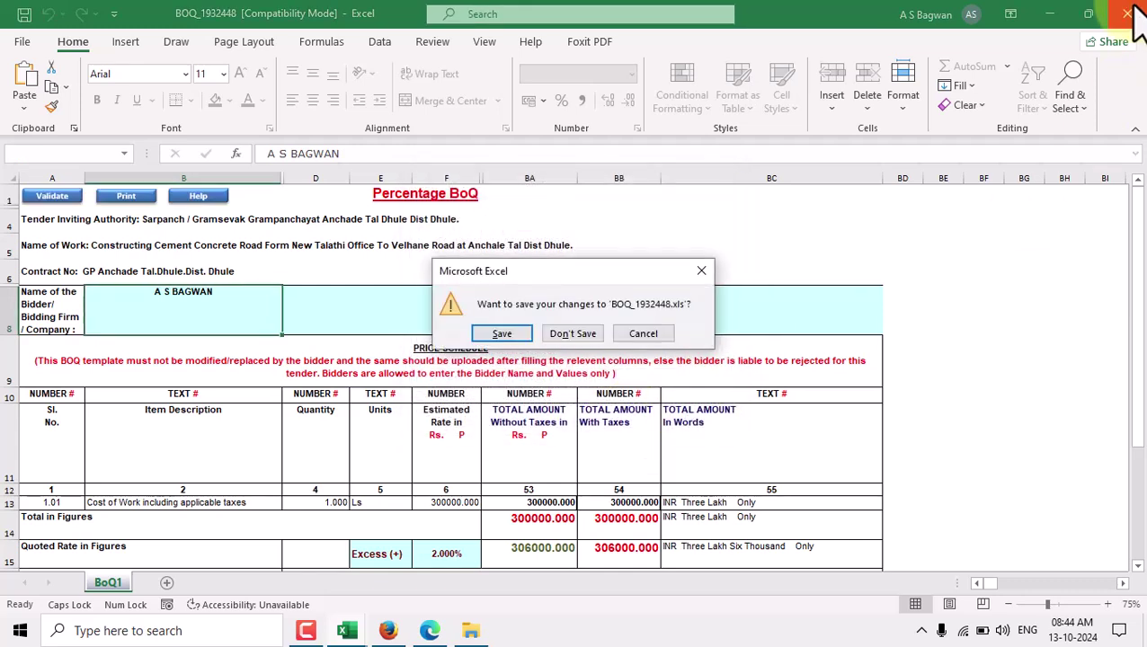
left_click(566, 334)
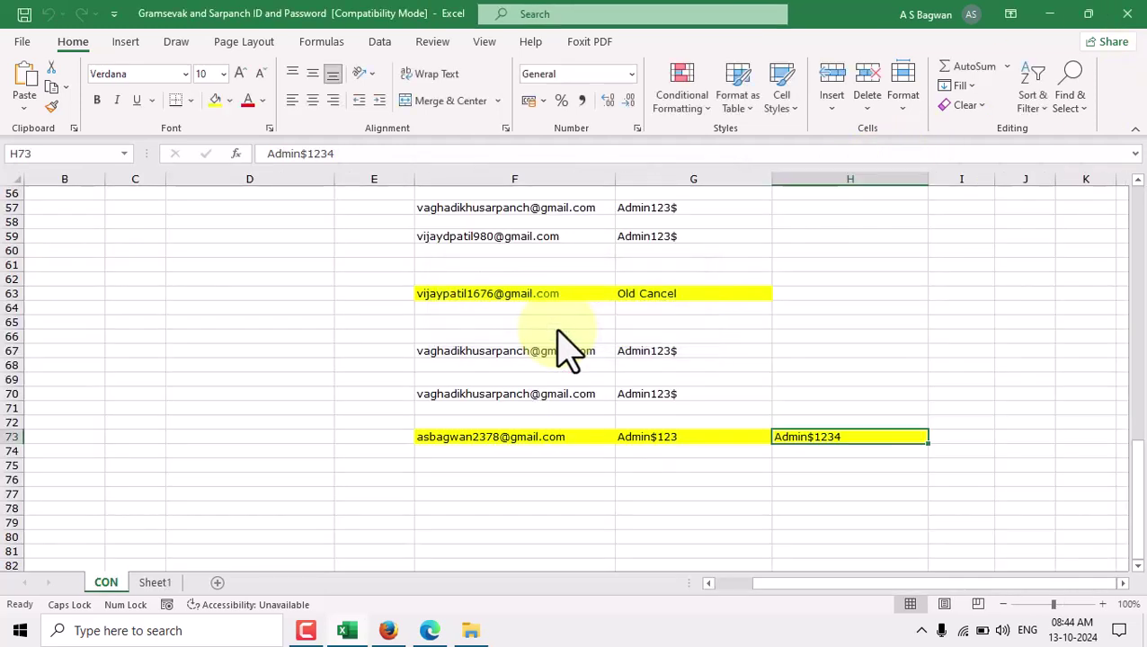
left_click(1050, 16)
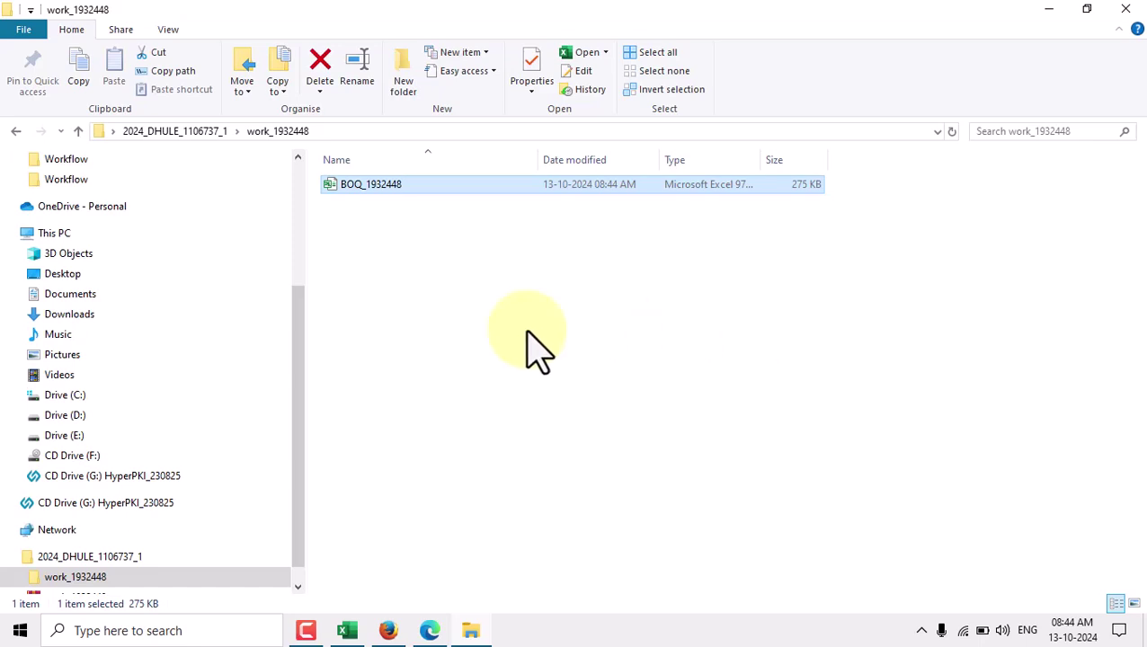
Reopen BOQ_1932448 to verify the saved 2% values
left_click(401, 259)
left_click(380, 189)
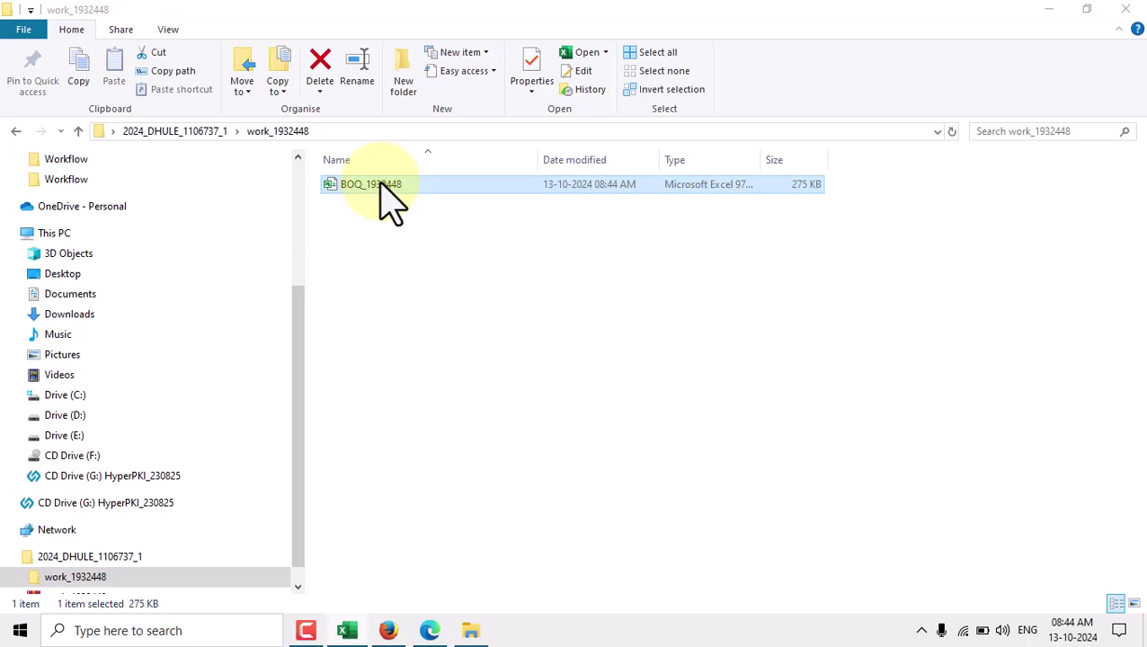
double_click(380, 187)
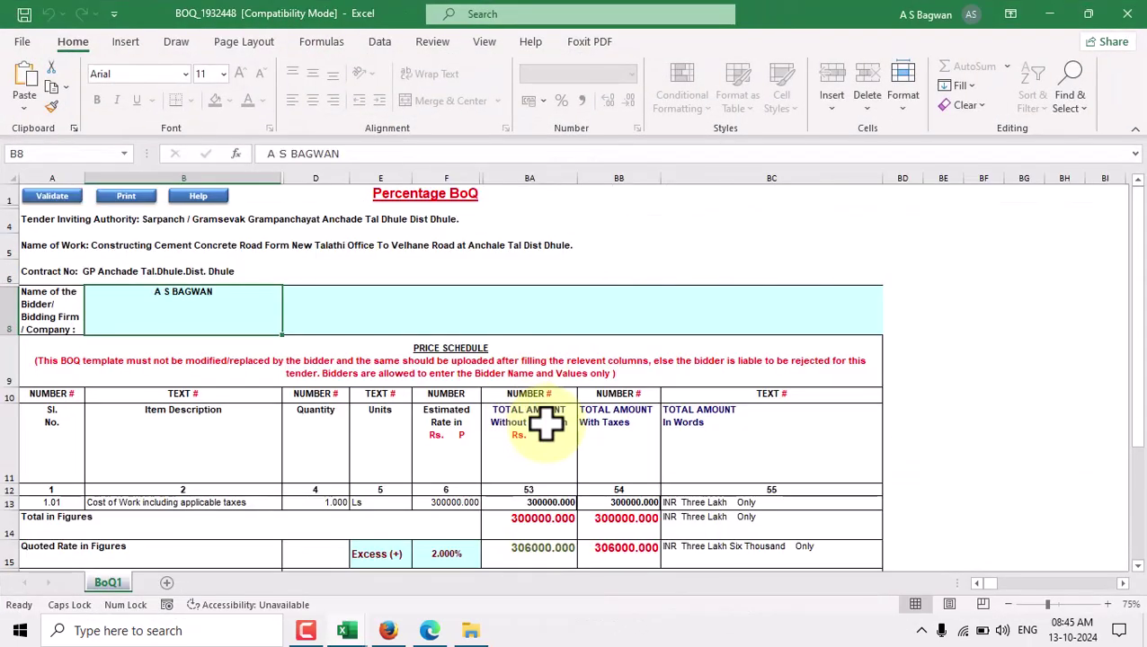
scroll(267, 409, "down", 1)
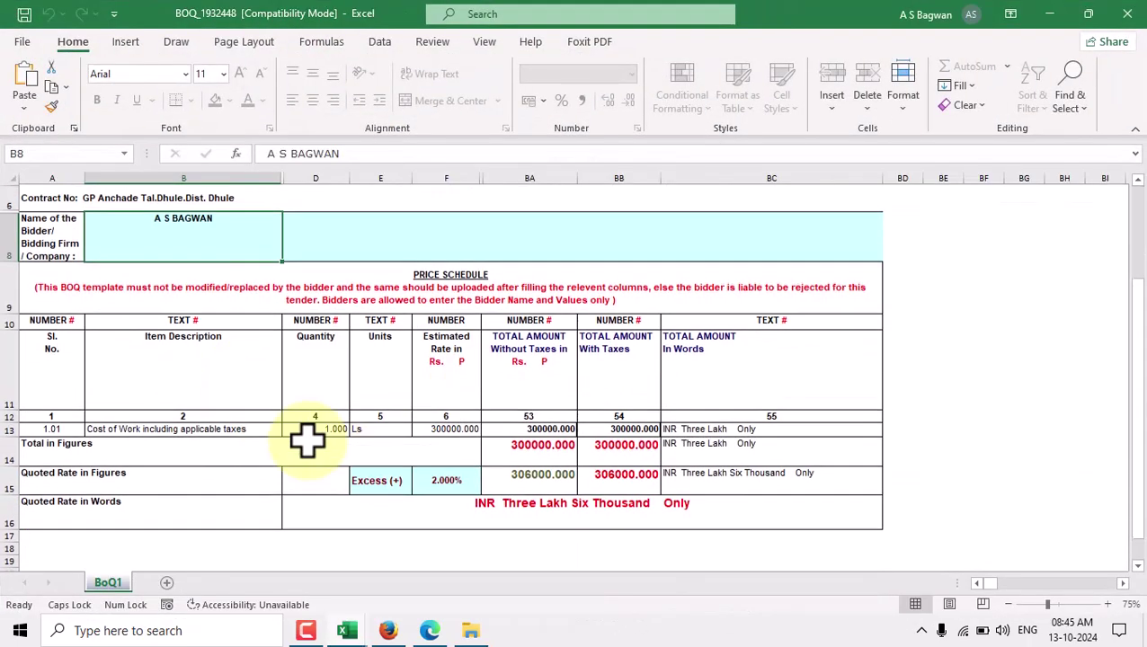
scroll(267, 409, "up", 1)
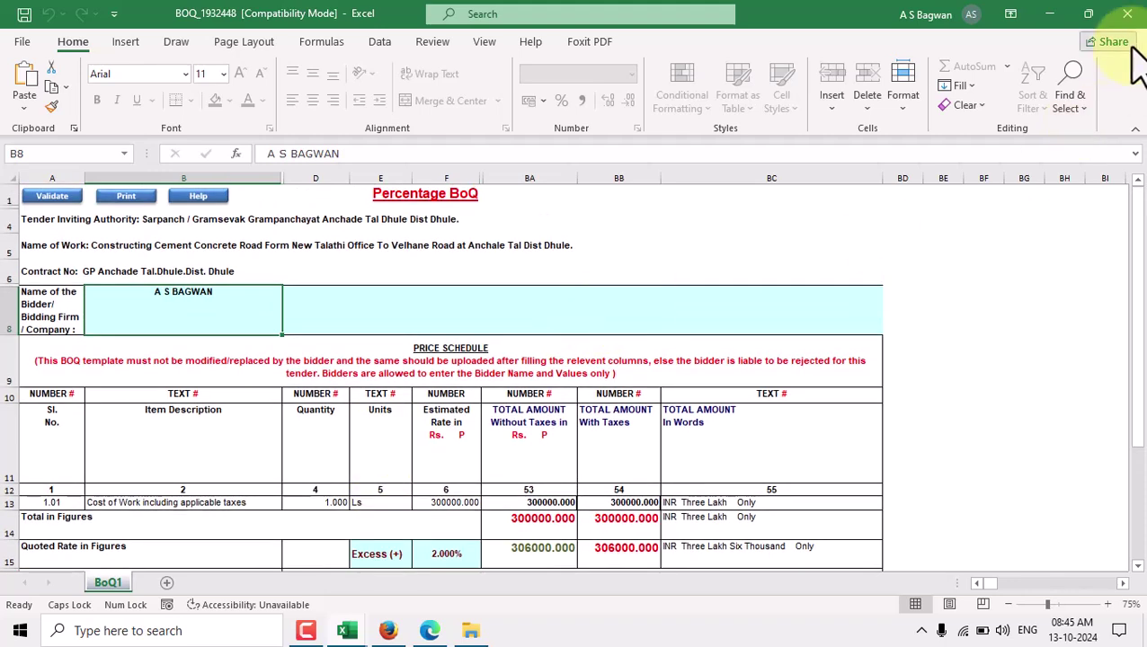
Close the workbook without changes and minimize Excel to show the work_1932448 folder
left_click(1128, 14)
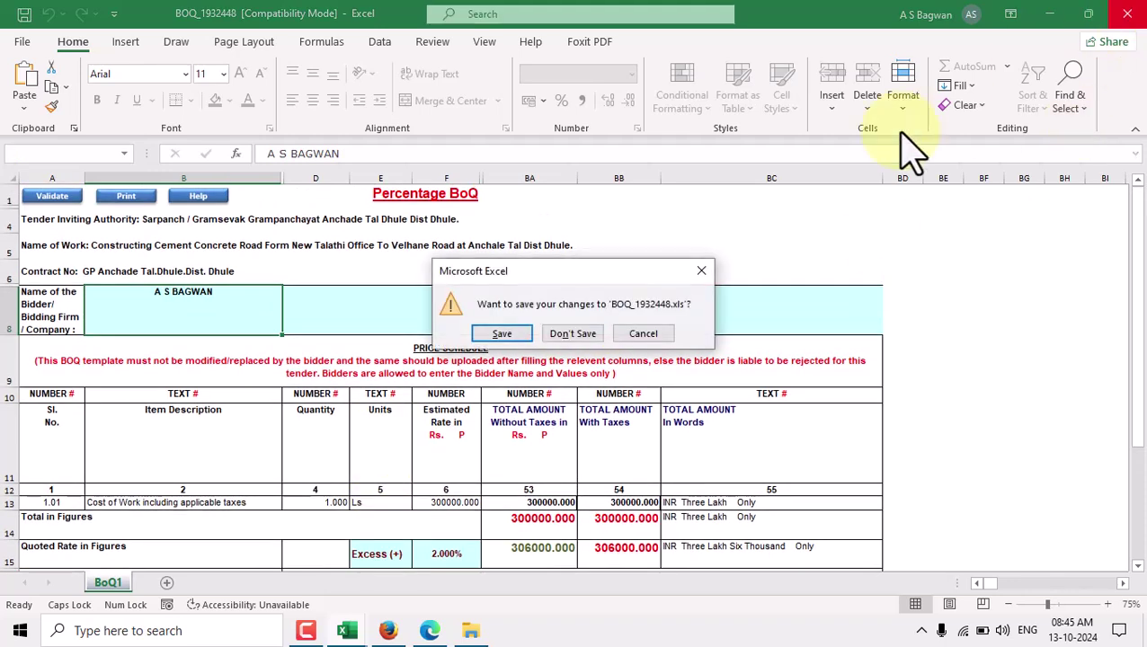
left_click(573, 335)
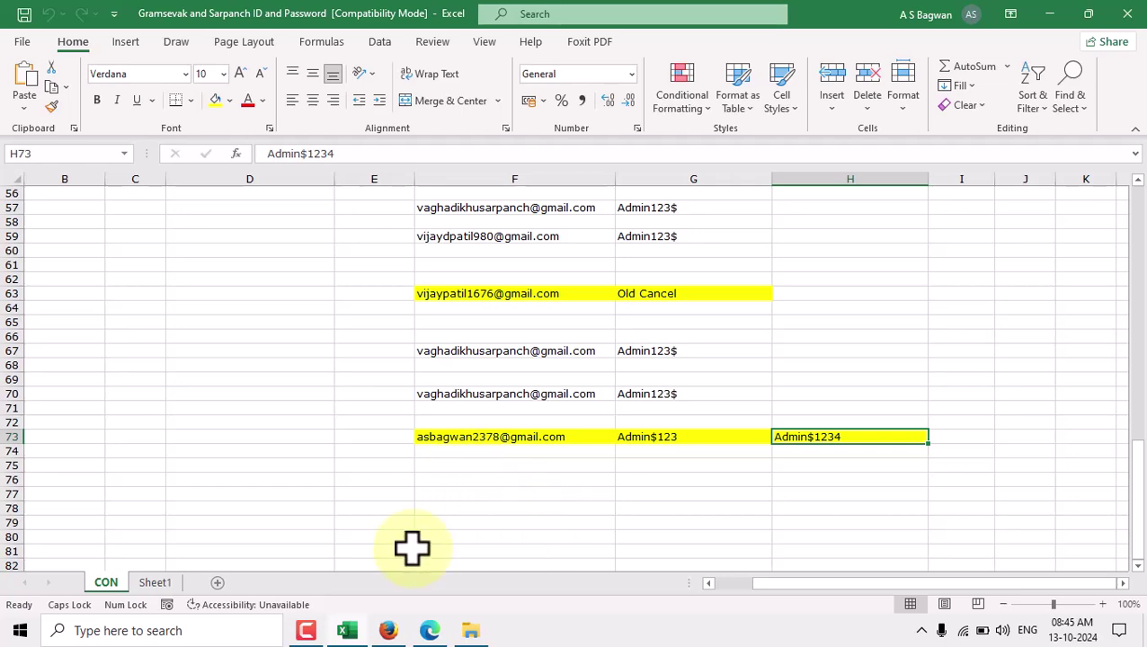
left_click(1049, 15)
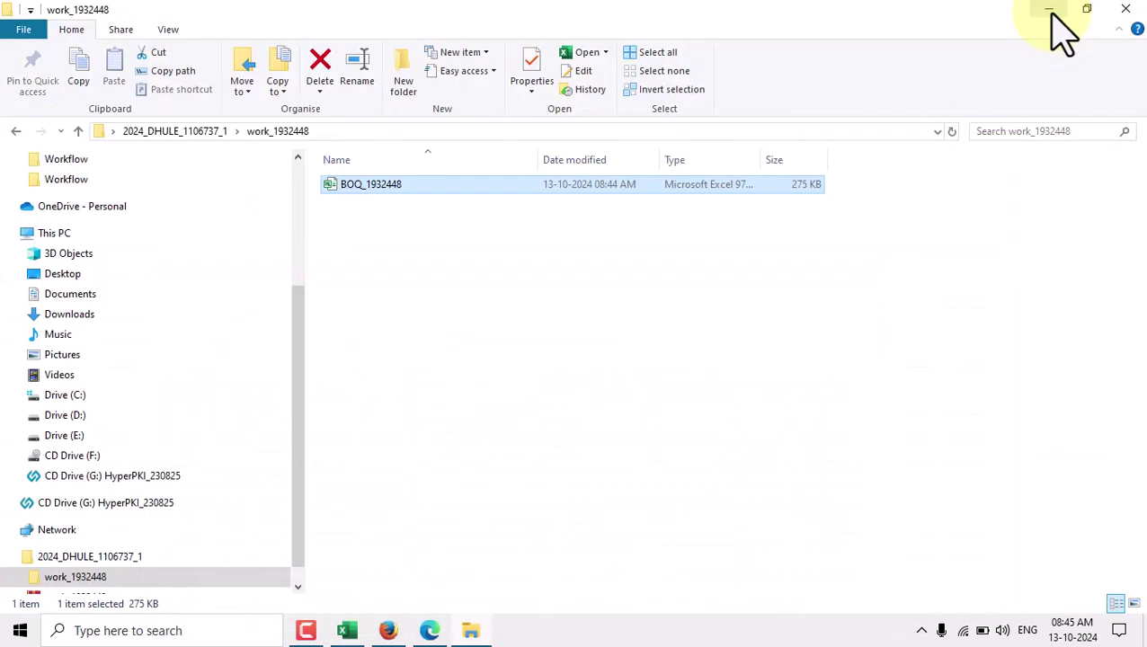
left_click(364, 206)
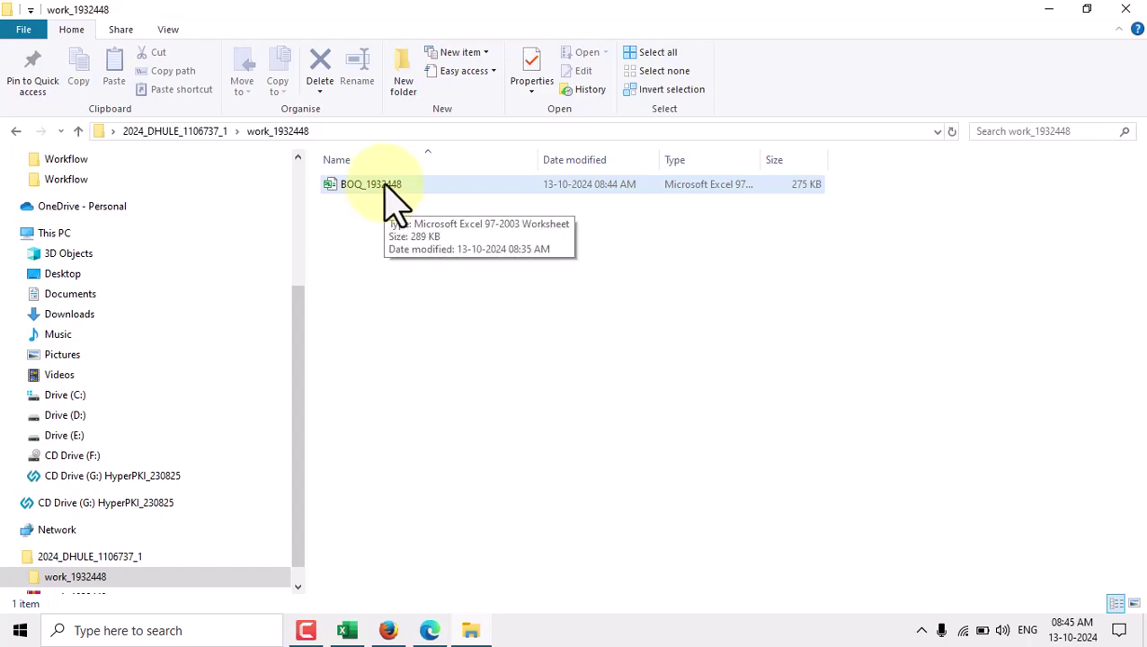
double_click(387, 188)
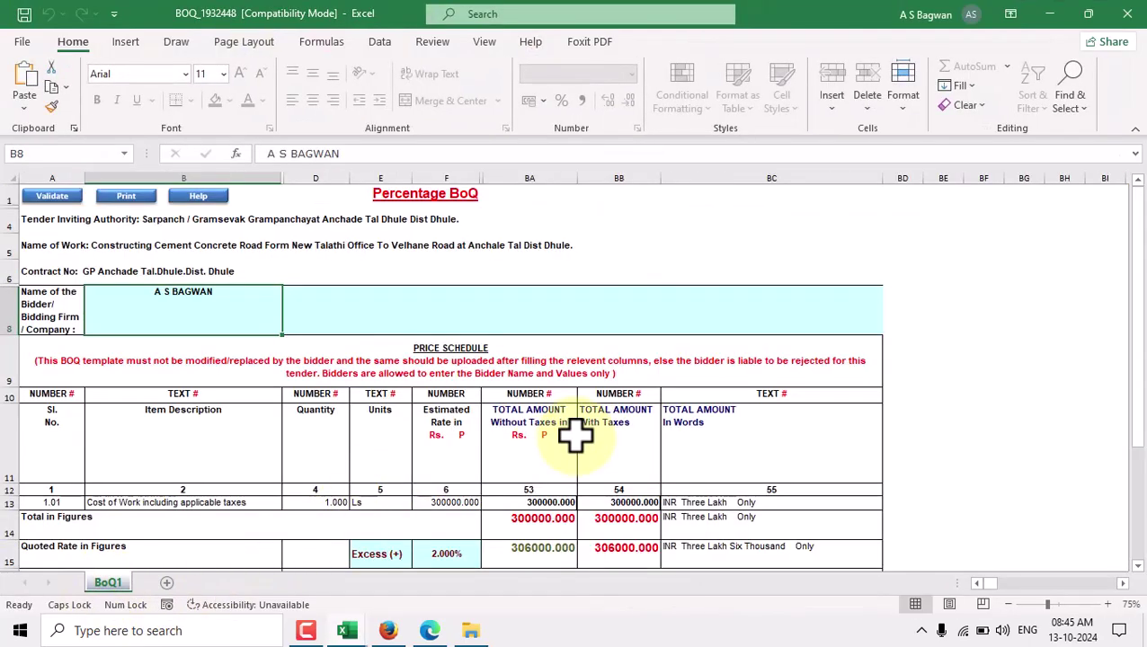
left_click(1012, 330)
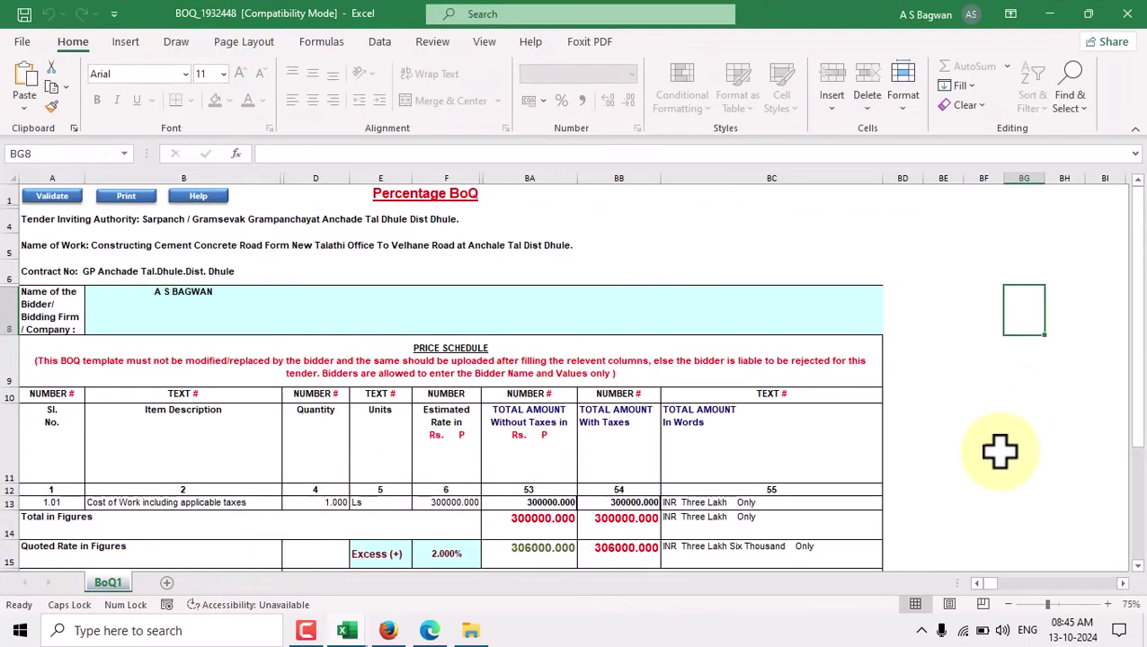
scroll(1022, 426, "down", 3)
scroll(1014, 405, "up", 3)
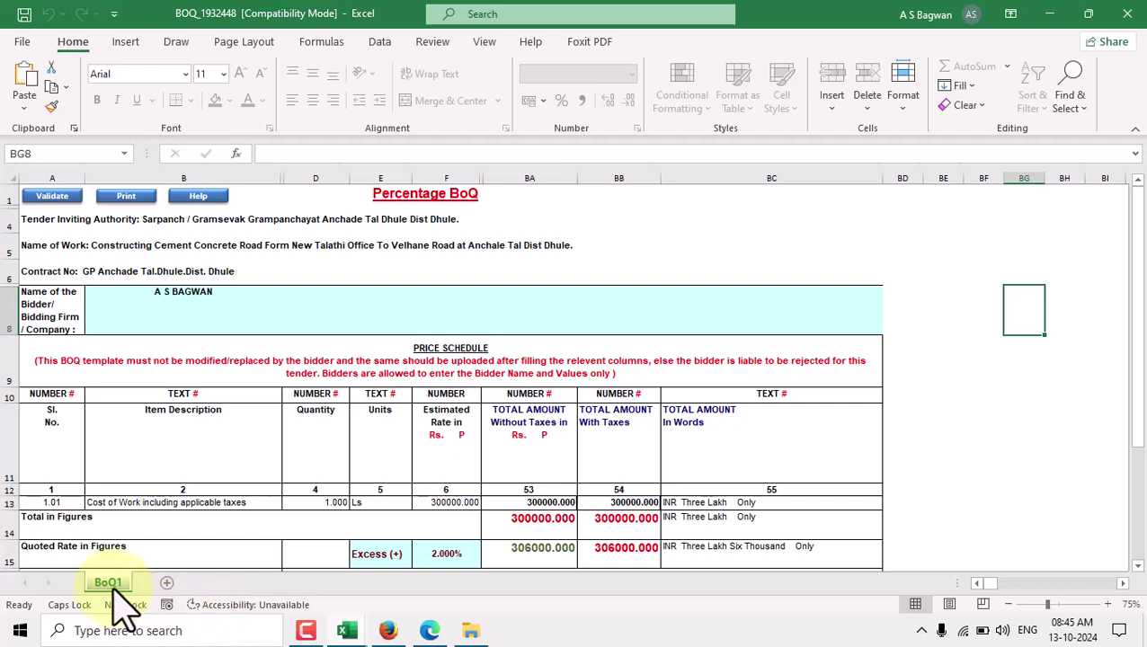
left_click(1131, 20)
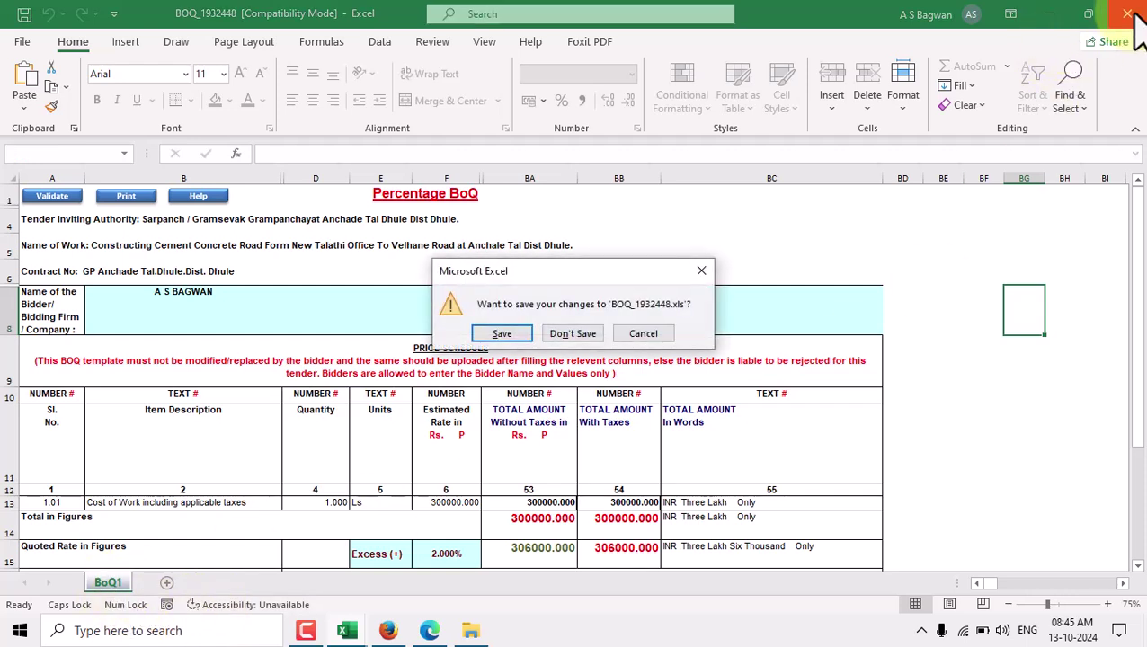
left_click(564, 329)
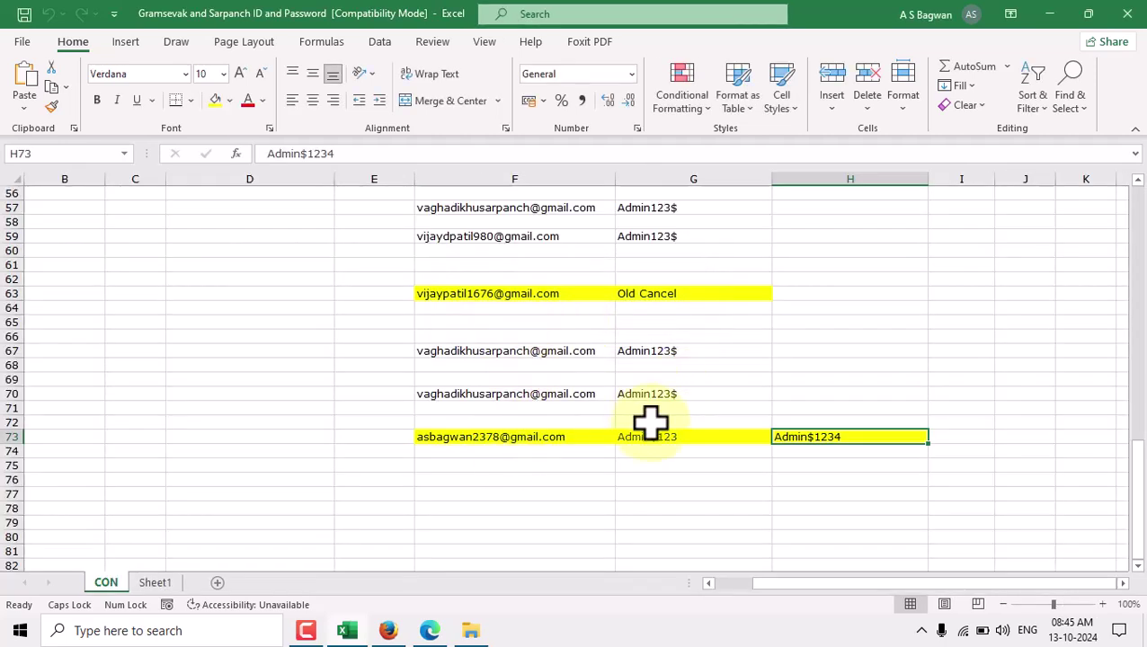
left_click(1049, 13)
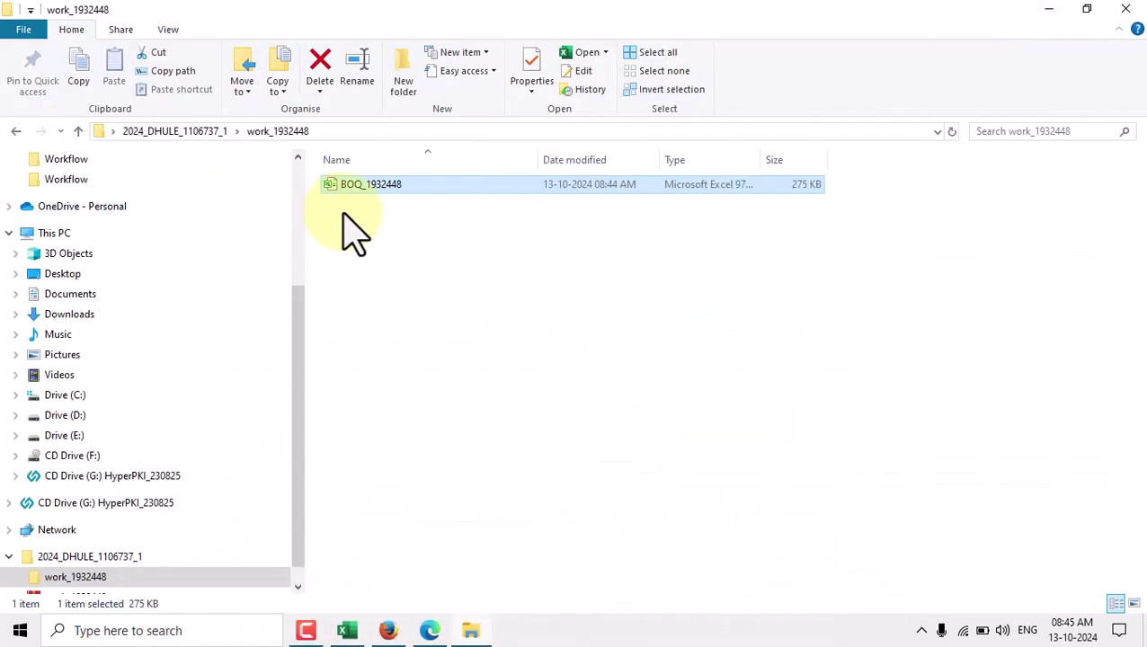
Go up to the 2024_DHULE_1106737_1 tender folder and open its tender details PDF
left_click(388, 632)
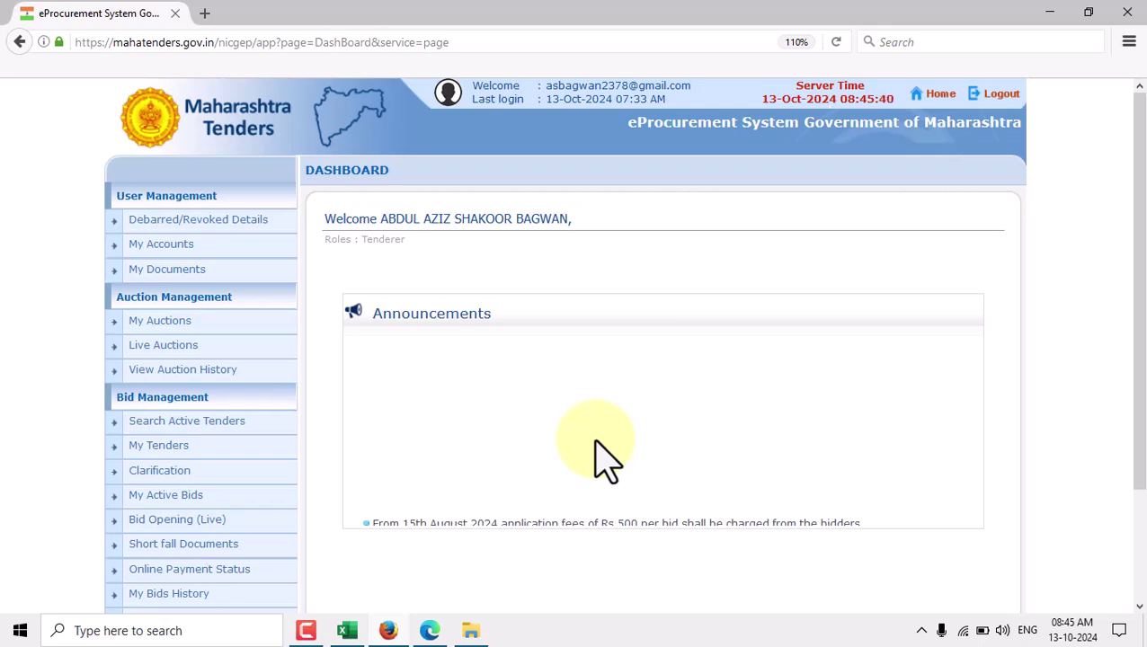
left_click(472, 630)
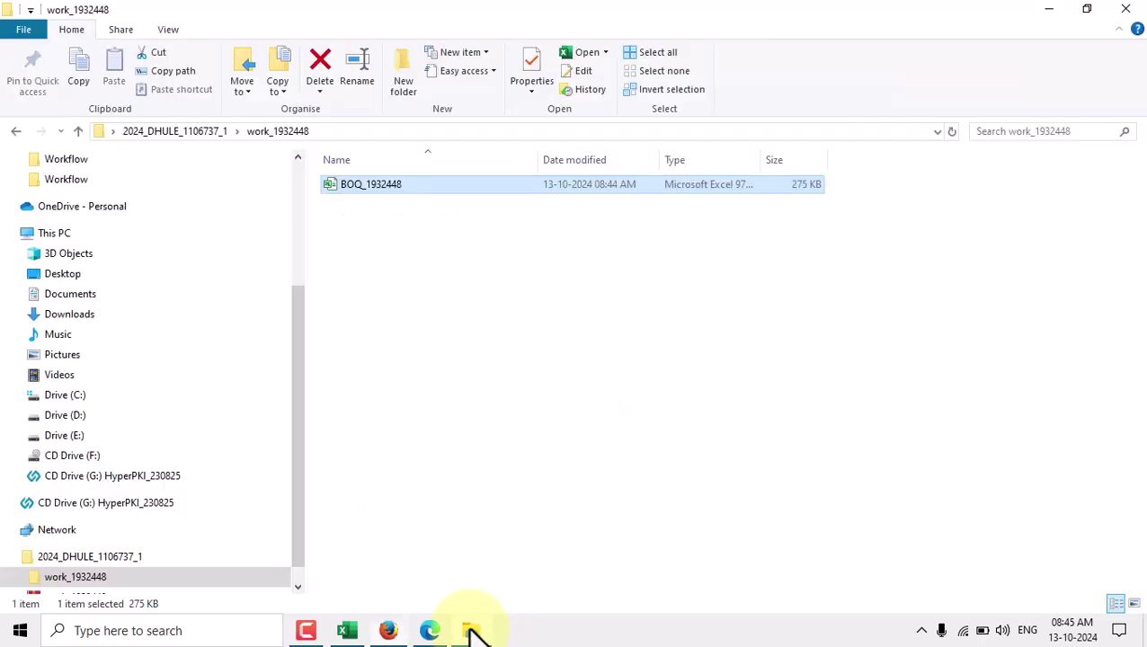
left_click(79, 131)
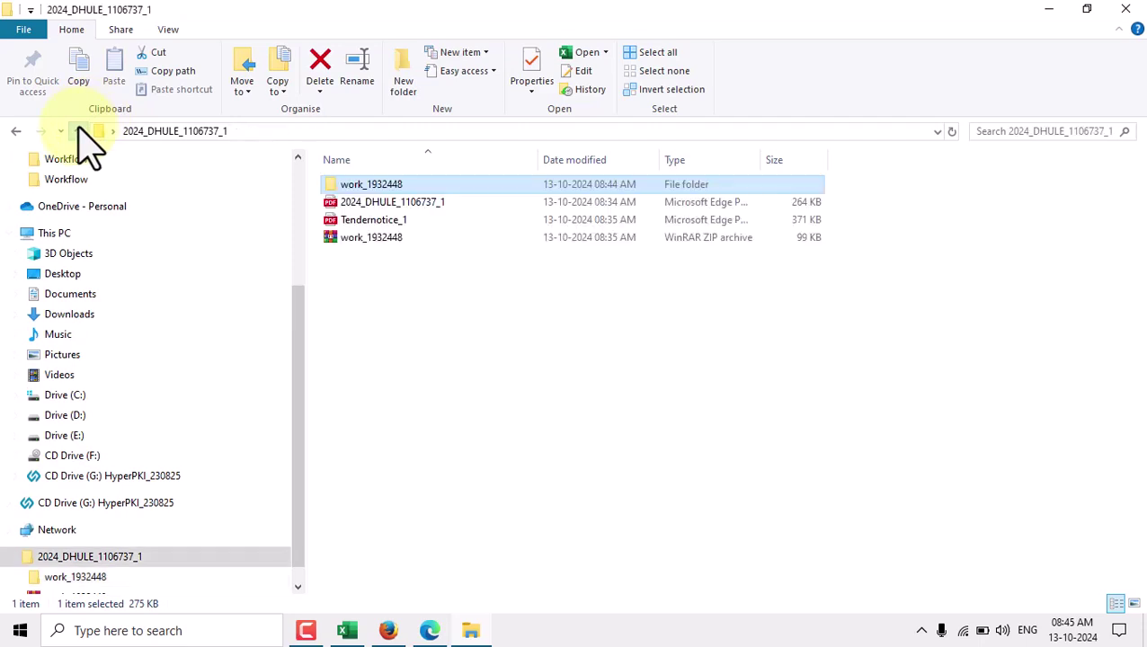
left_click(419, 203)
double_click(417, 206)
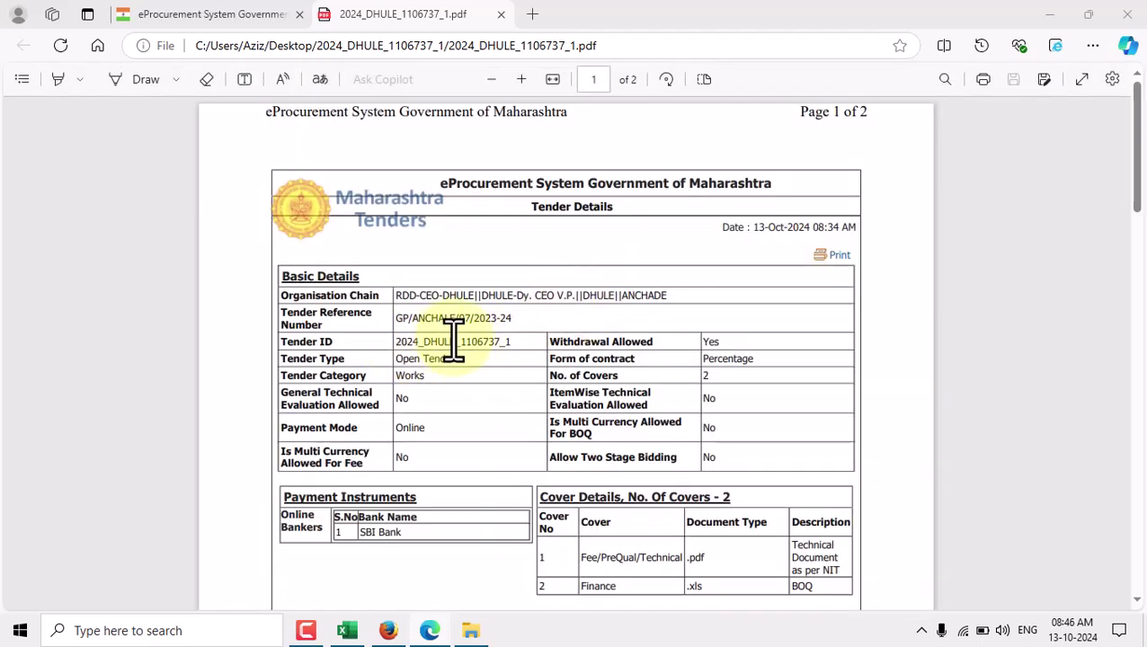
Copy Tender ID 2024_DHULE_1106737_1 from the width-fitted PDF and switch back to Mahatenders
left_click(551, 79)
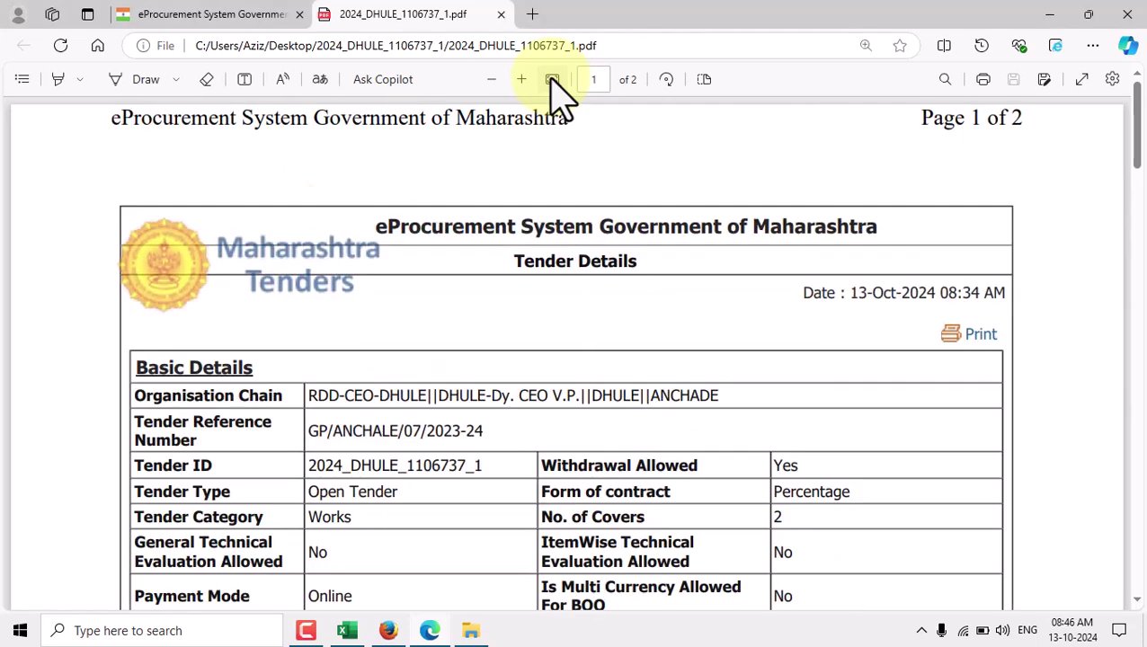
double_click(391, 467)
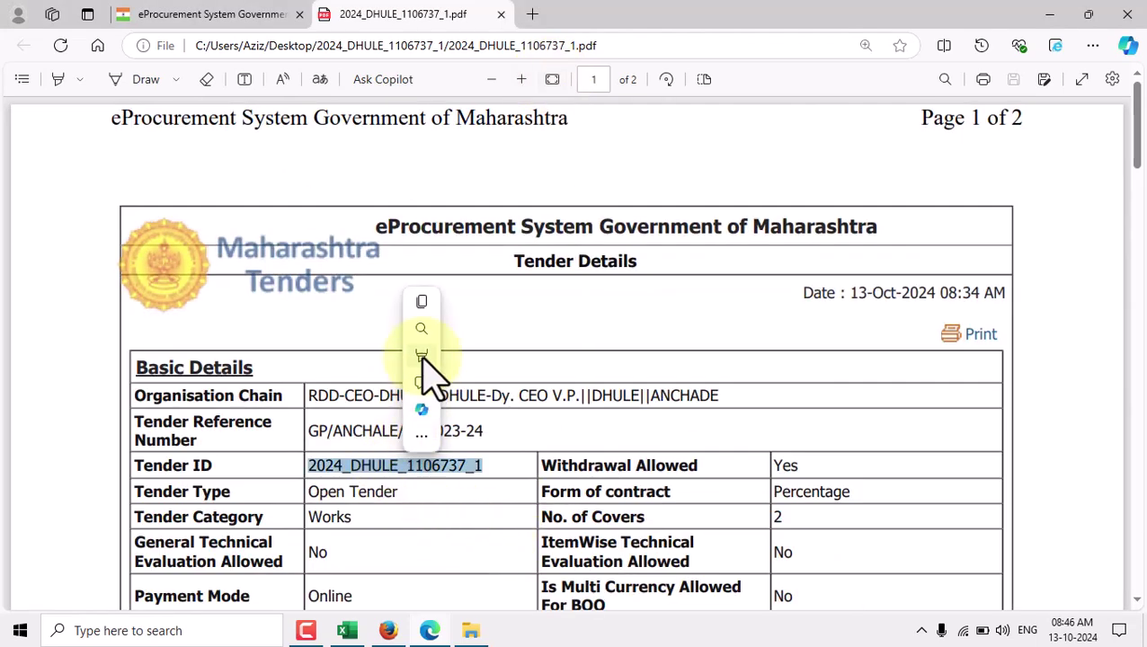
left_click(429, 303)
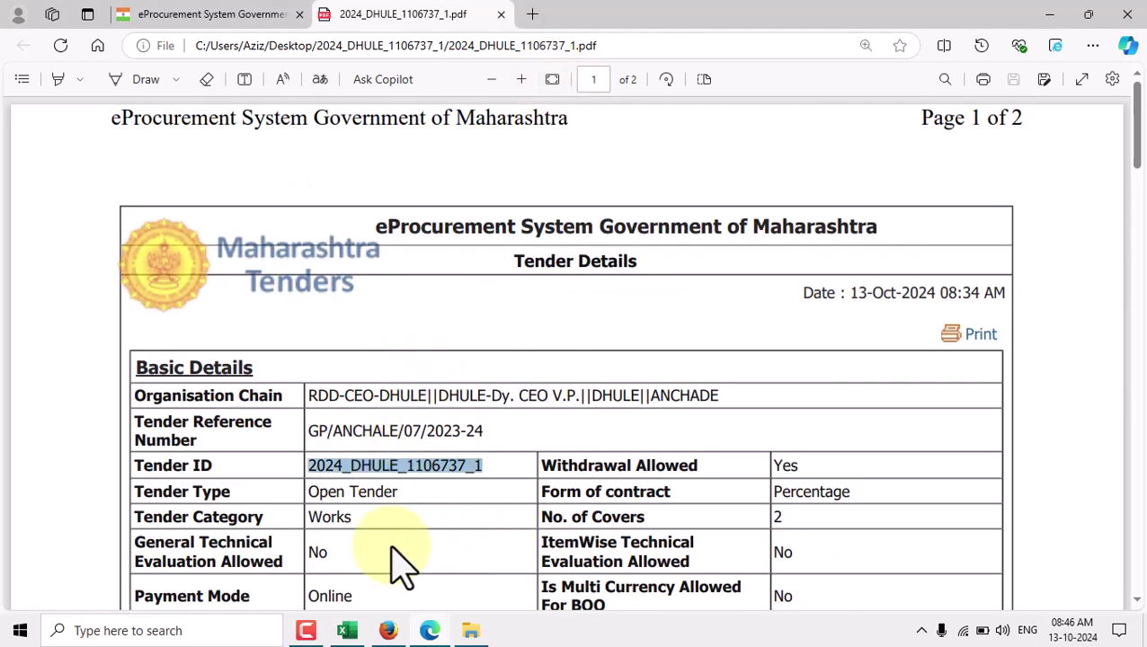
left_click(388, 631)
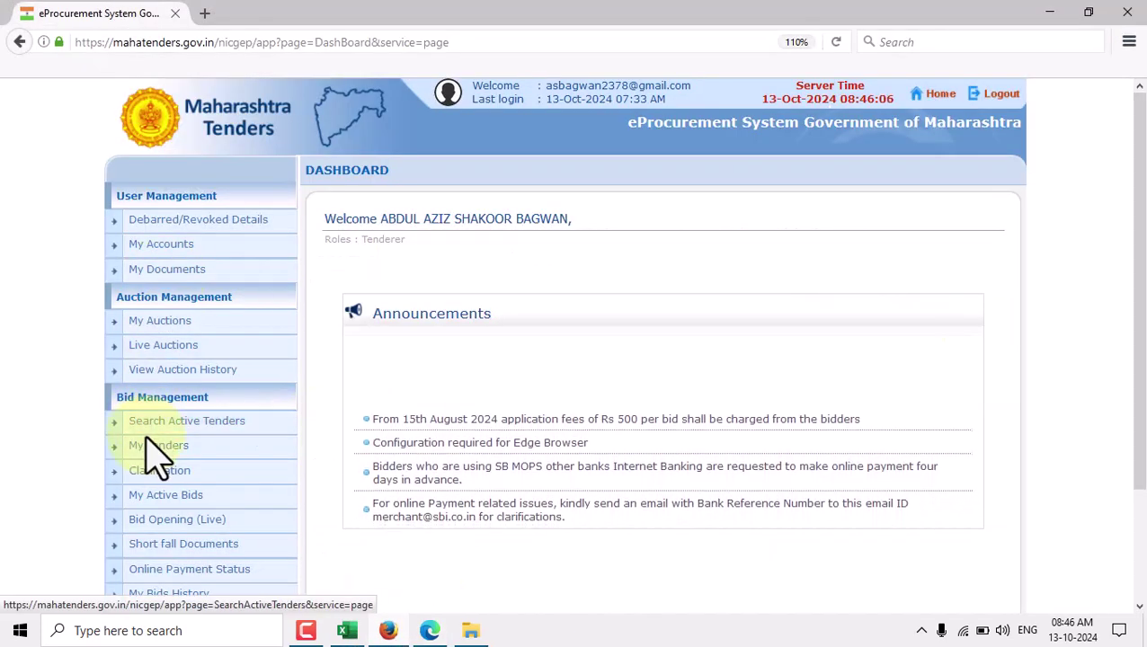
Search active tenders and scroll the results to locate tender 2024_DHULE_1106737_1
left_click(192, 429)
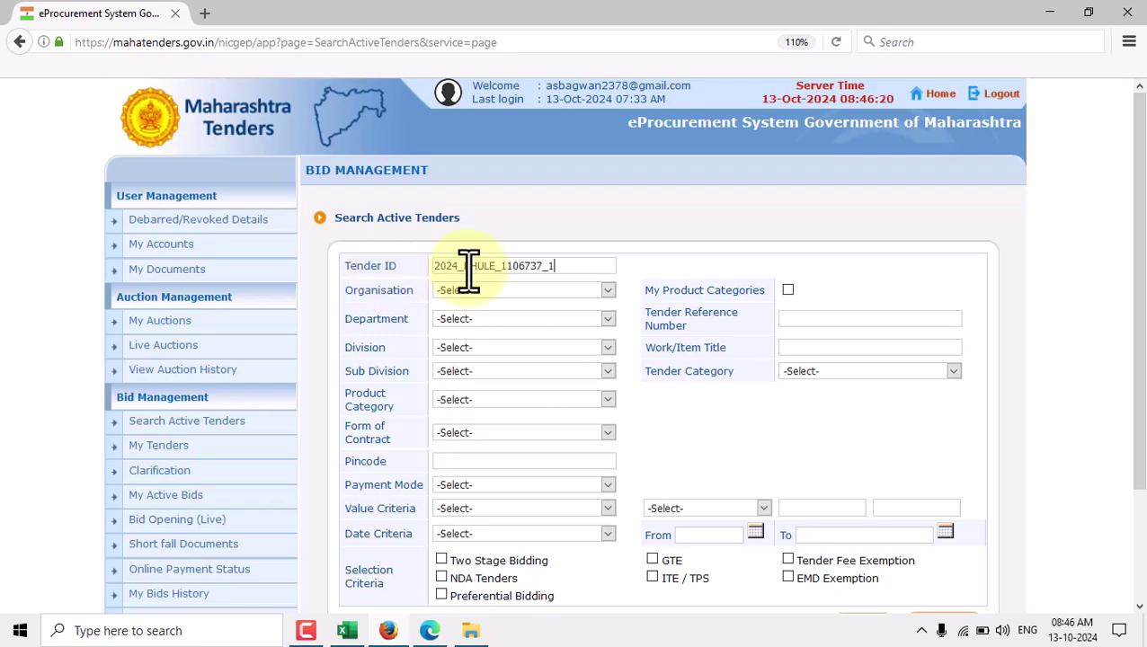
scroll(884, 414, "down", 3)
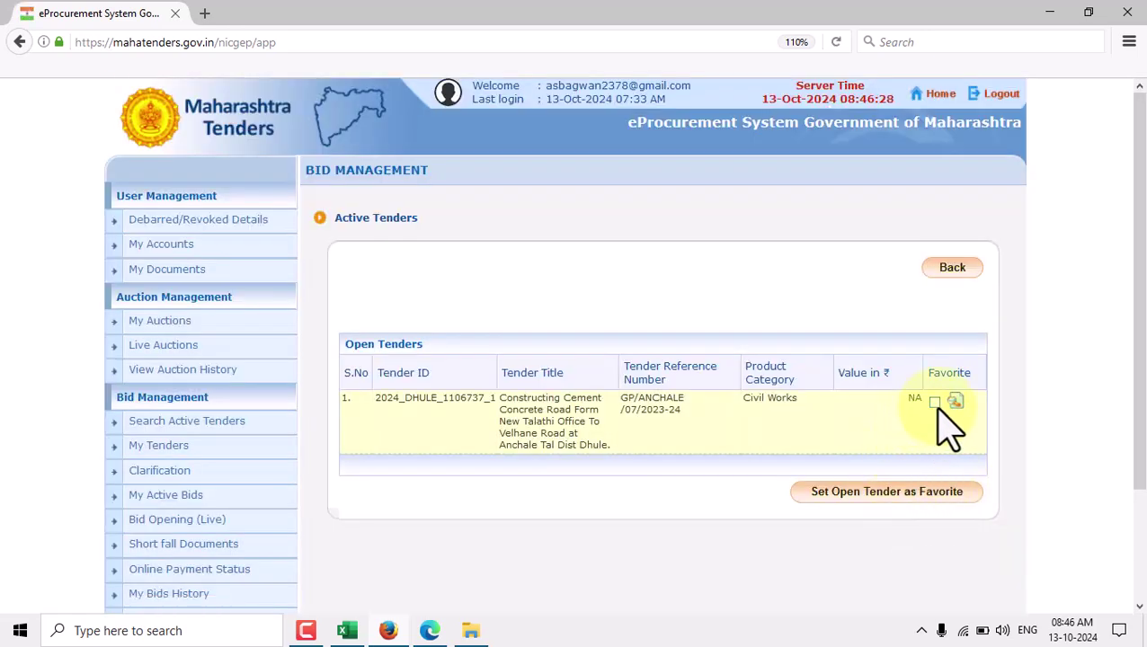
Save tender 2024_DHULE_1106737_1 as a favourite and find it in the My Tenders list
left_click(935, 402)
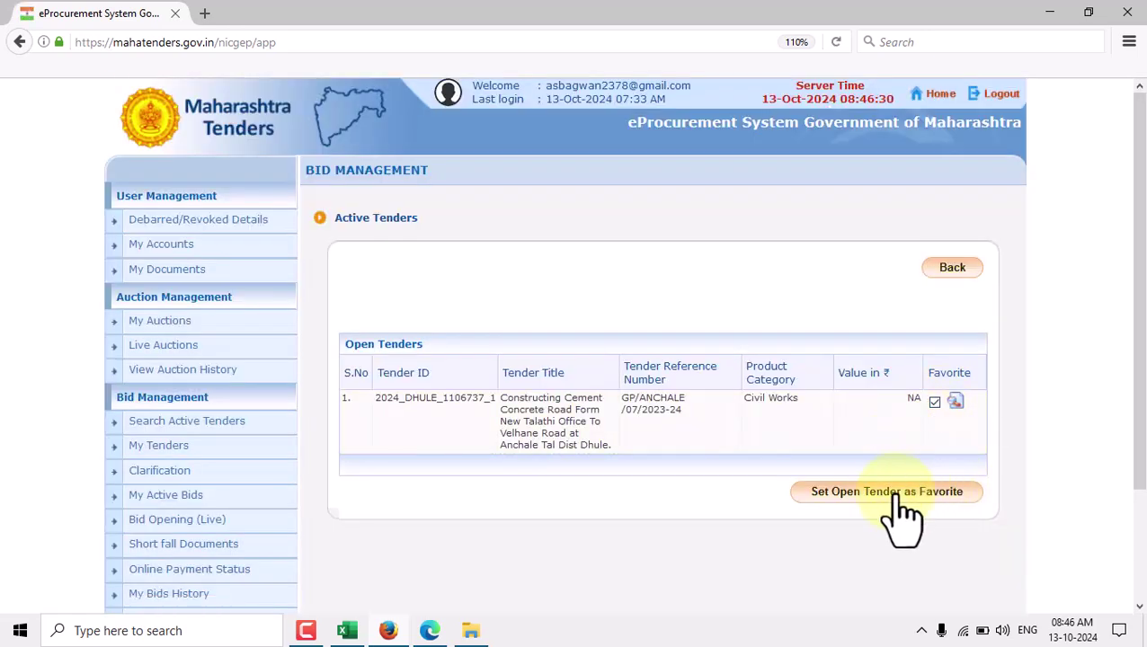
left_click(884, 495)
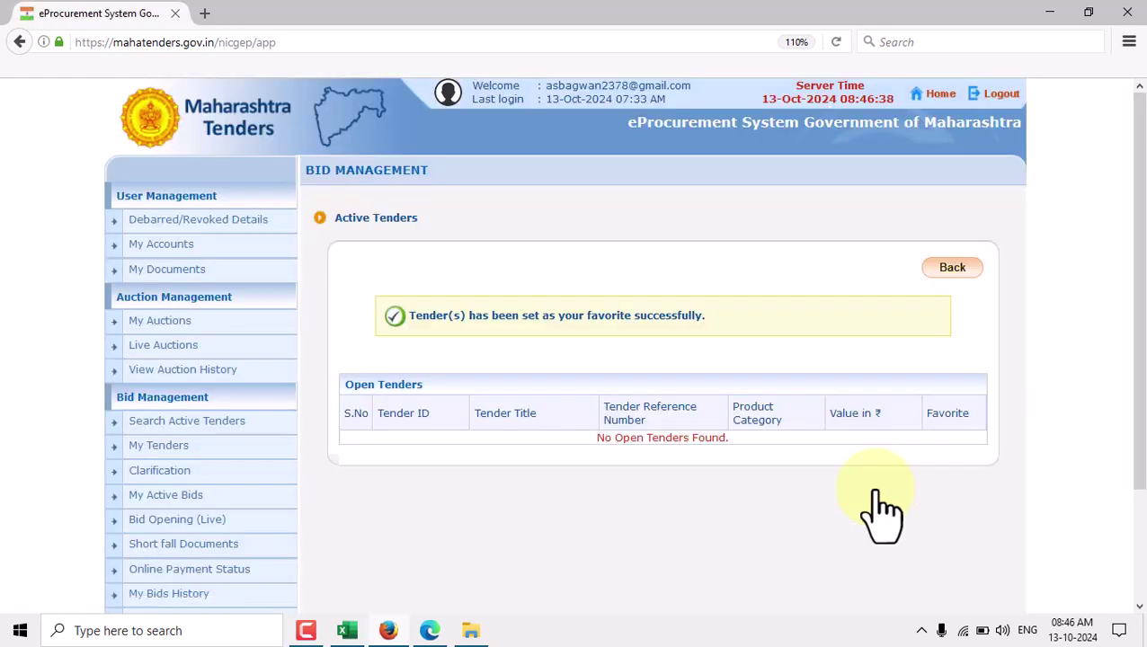
left_click(159, 447)
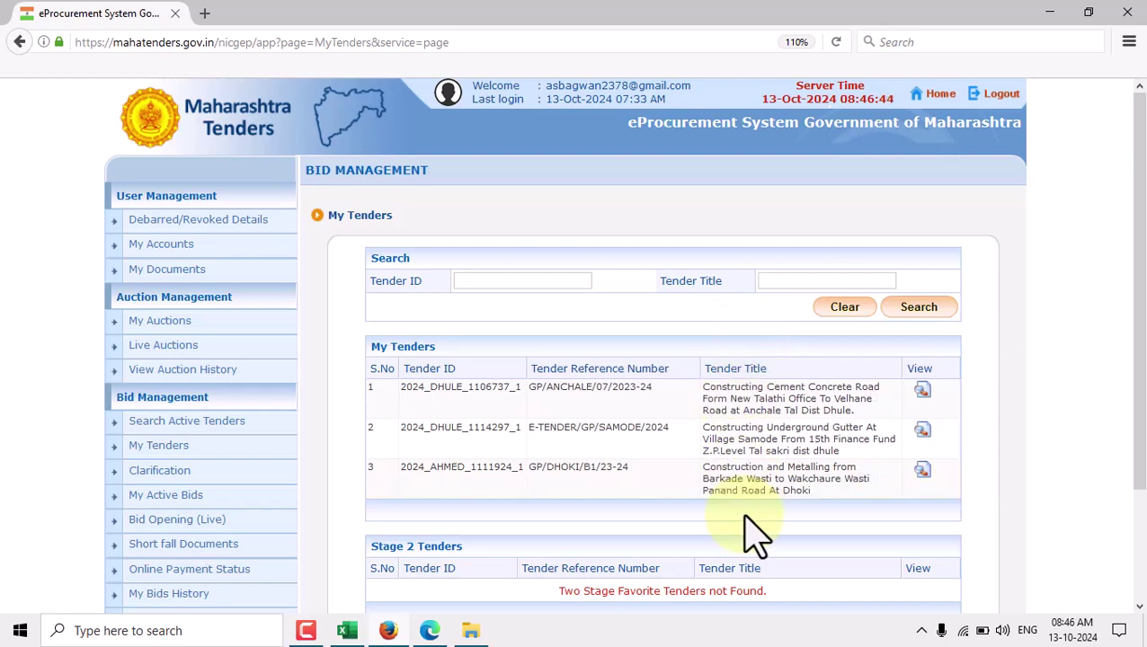
left_click(429, 630)
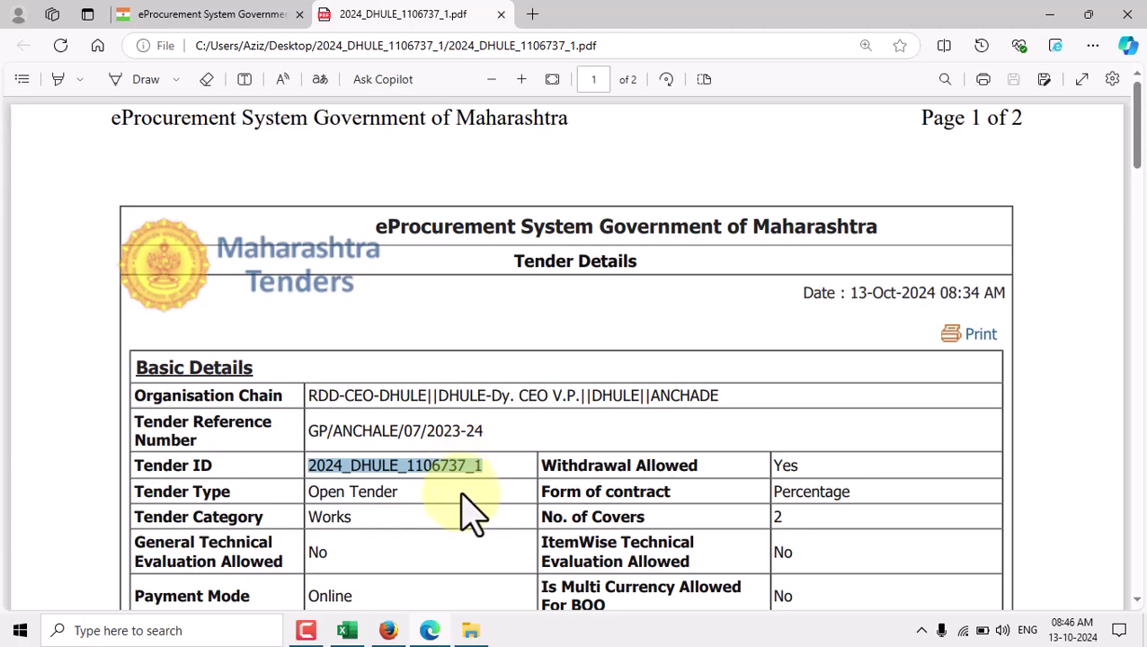
left_click(390, 630)
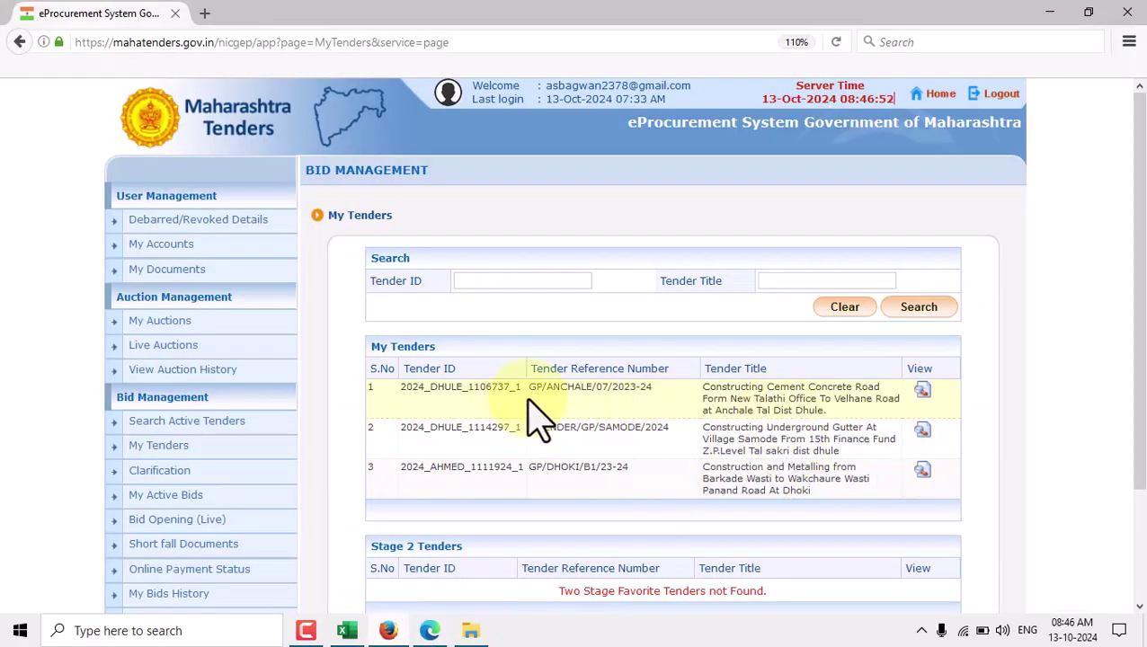
Open tender 2024_DHULE_1106737_1's details, start bid submission, accept the terms and confirm contact details
left_click(923, 394)
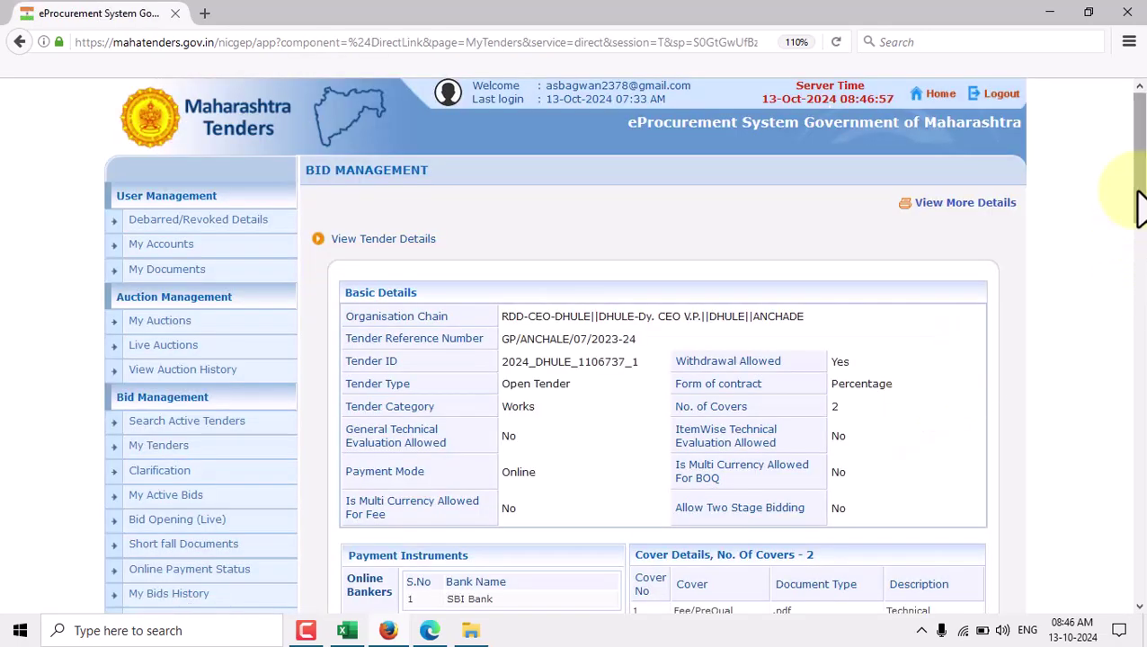
left_click_drag(1140, 205, 1136, 598)
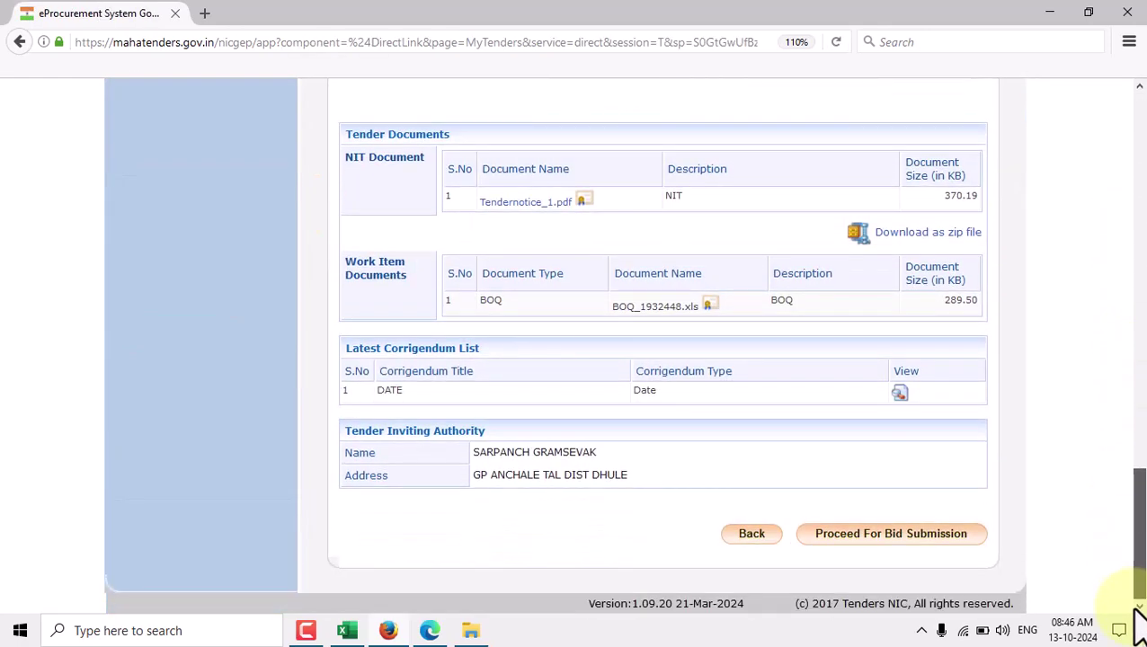
left_click(889, 555)
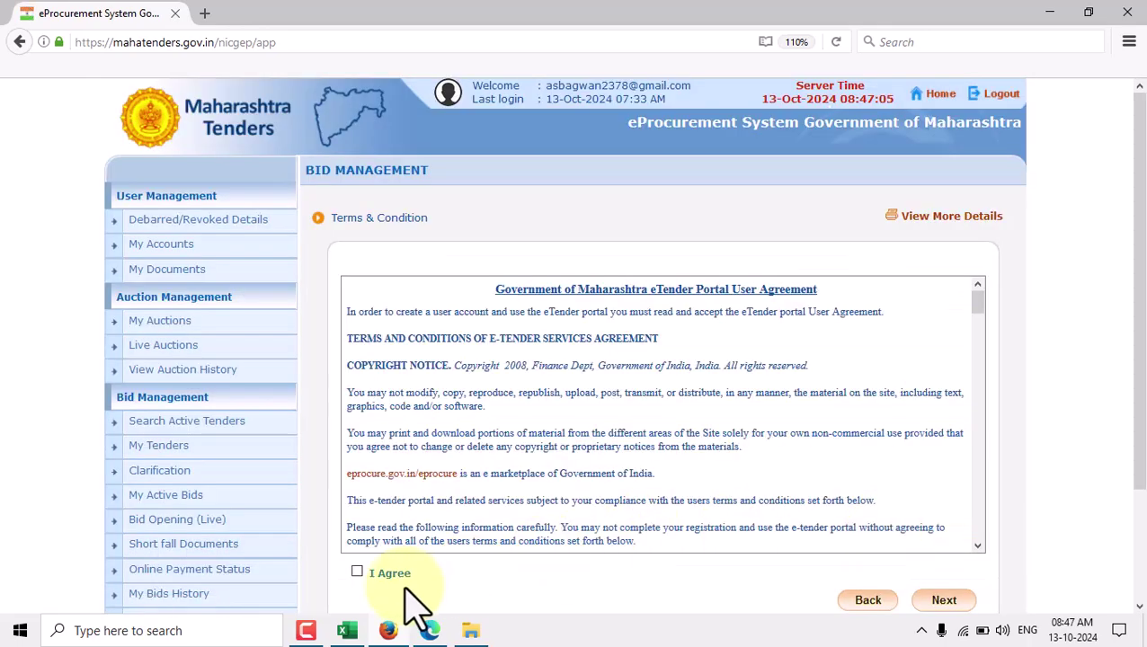
left_click(946, 602)
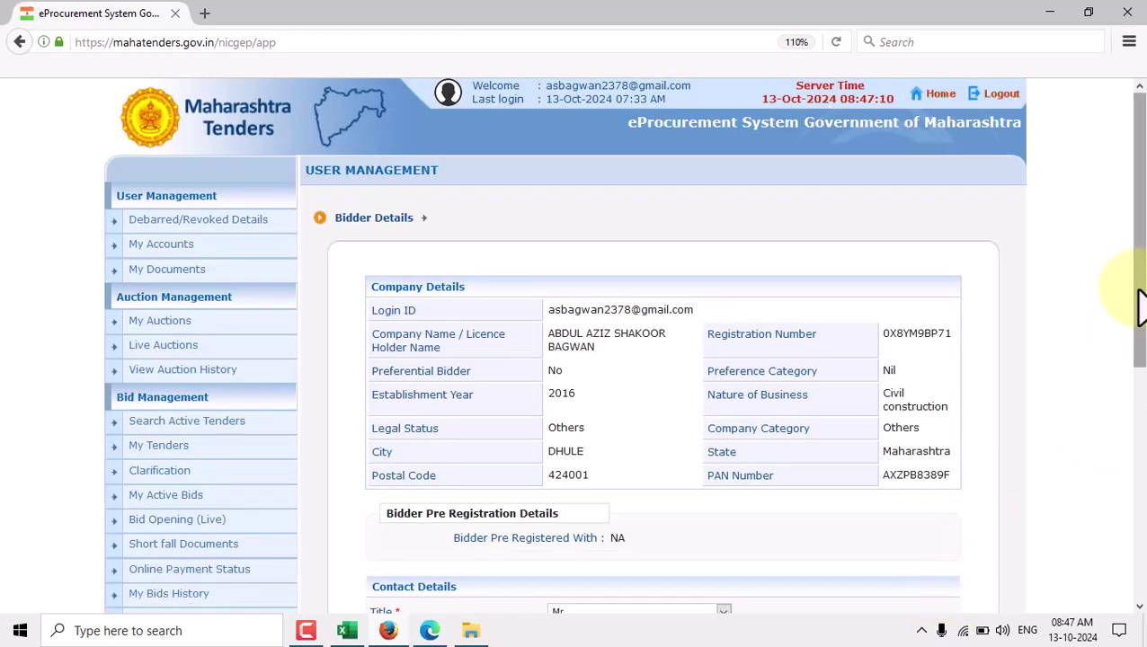
left_click_drag(1142, 303, 1143, 562)
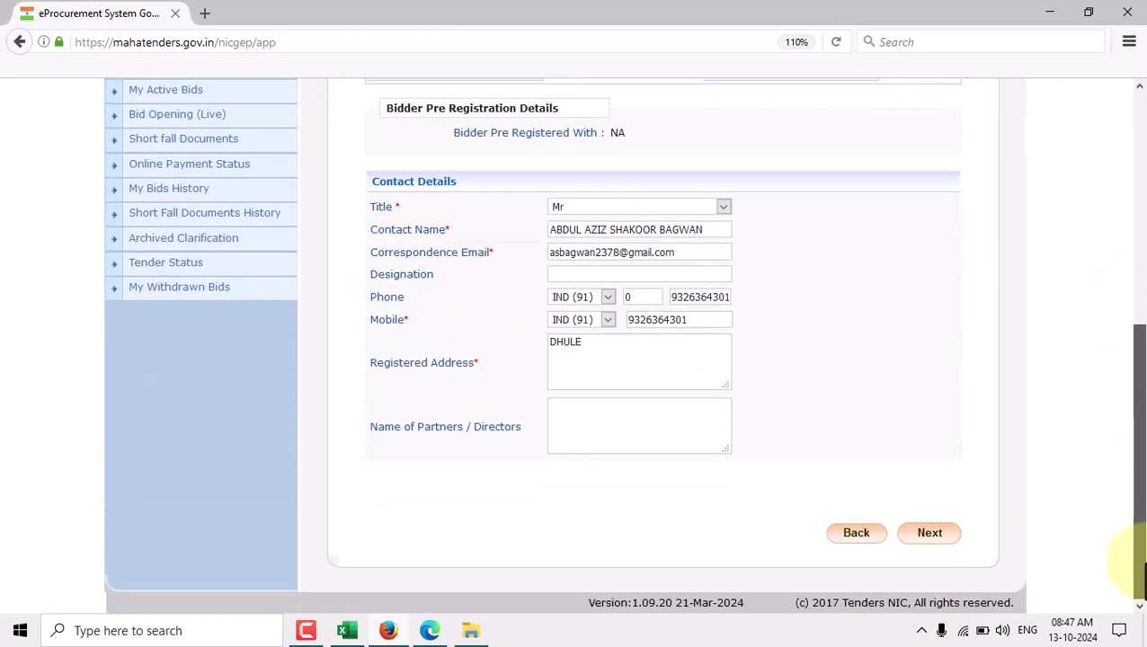
left_click(946, 537)
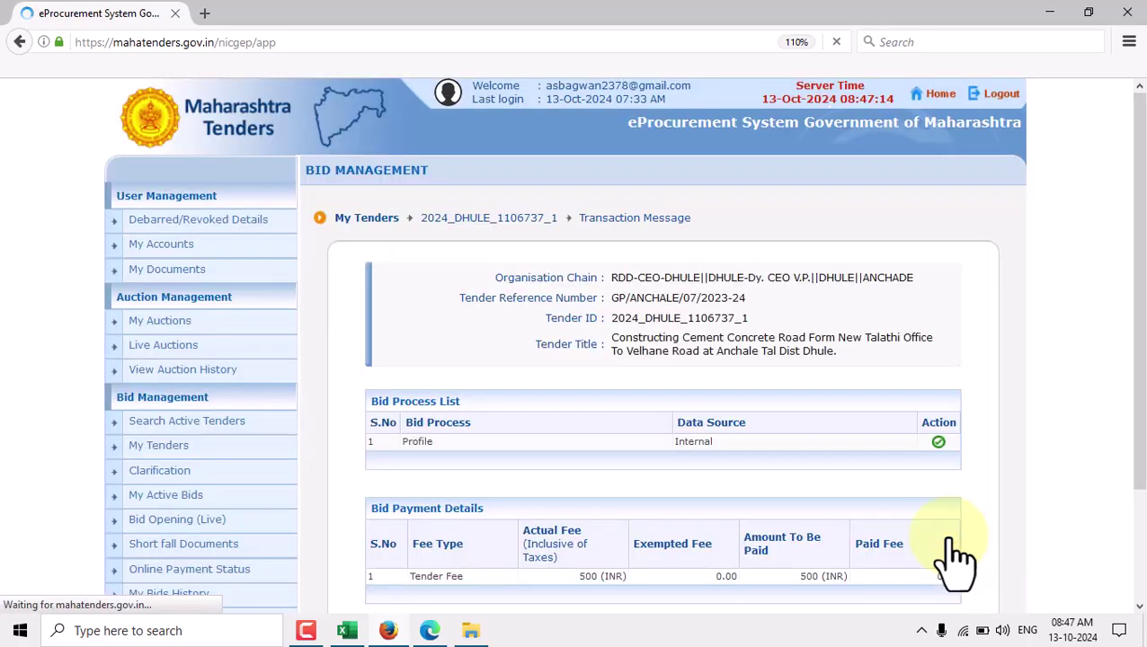
Open the Finance cover's upload page and scroll to its BOQ .xls file slot
left_click_drag(1137, 304, 1139, 474)
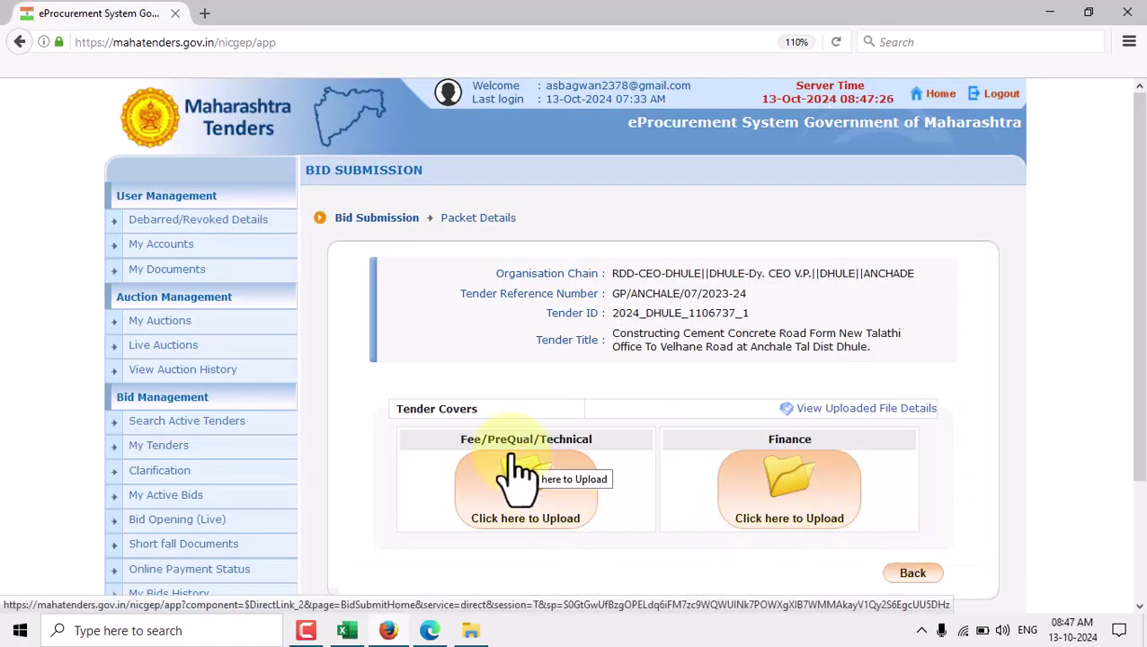
left_click(791, 490)
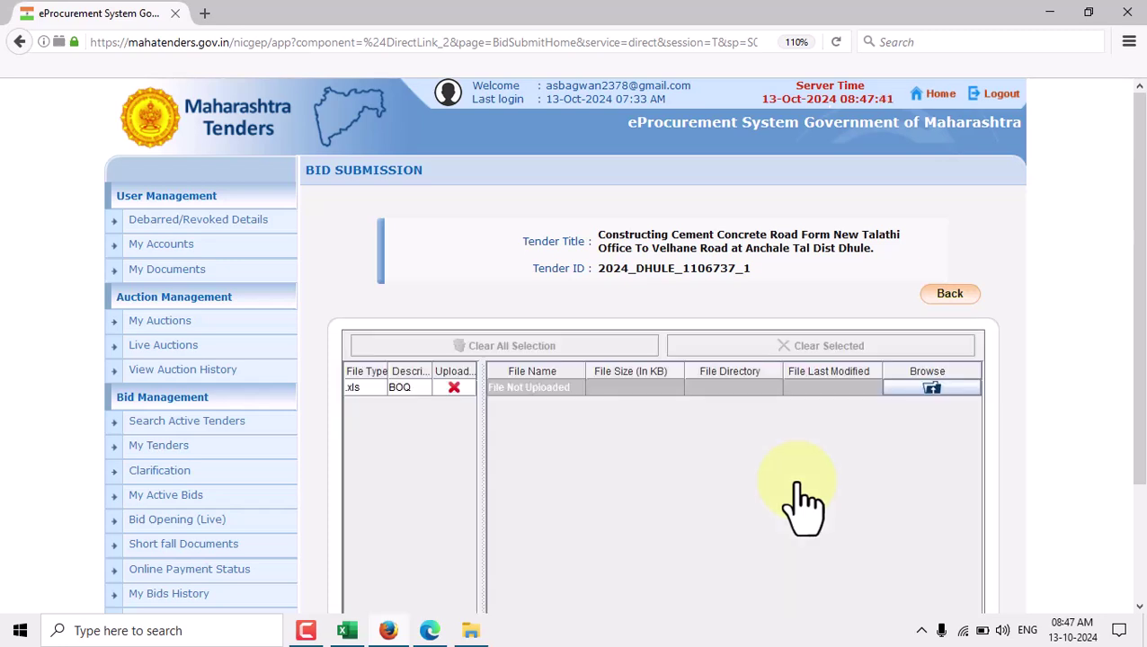
left_click_drag(1140, 315, 1128, 397)
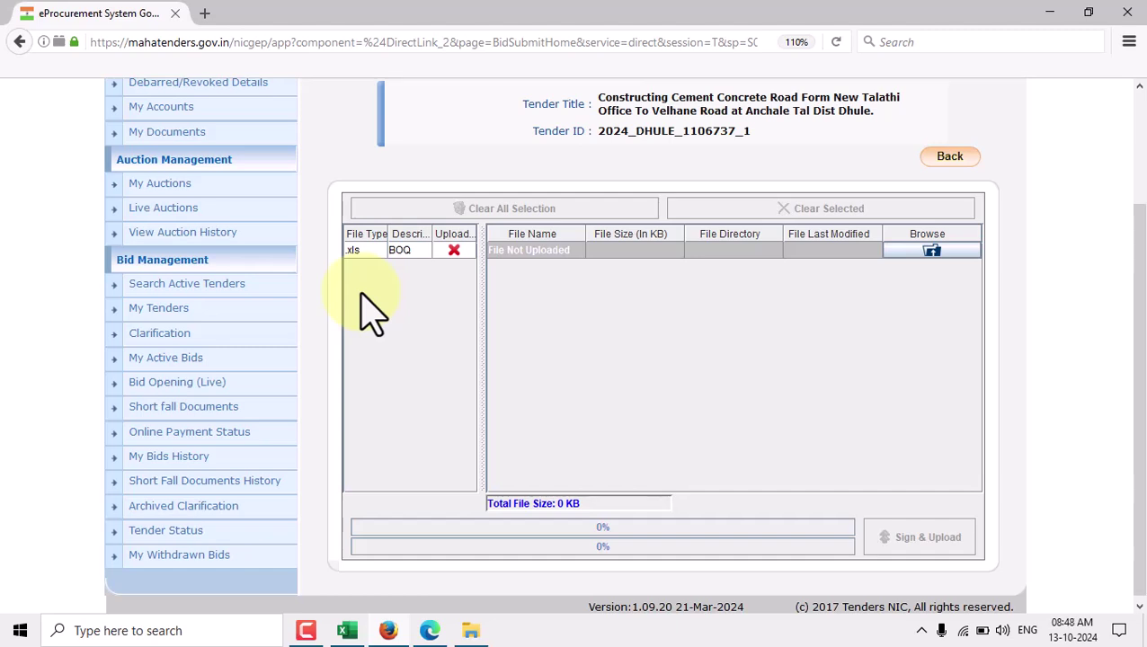
Attach BOQ_1932448.xls from Desktop > 2024_DHULE_1106737_1 > work_1932448 to the BOQ row
left_click(937, 250)
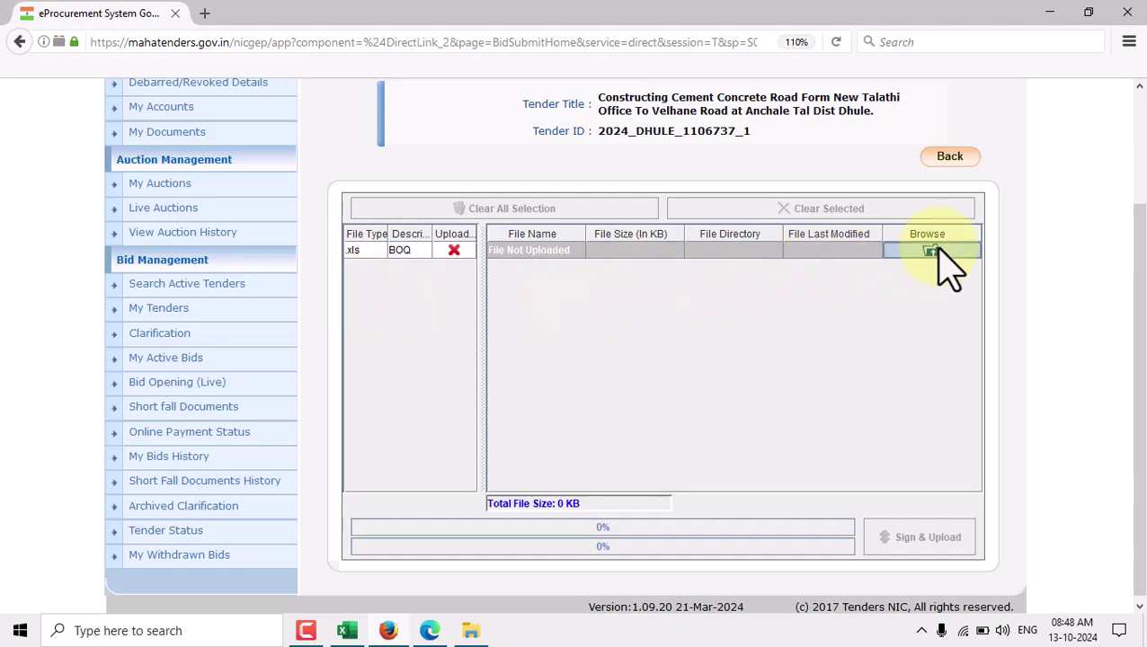
left_click(642, 219)
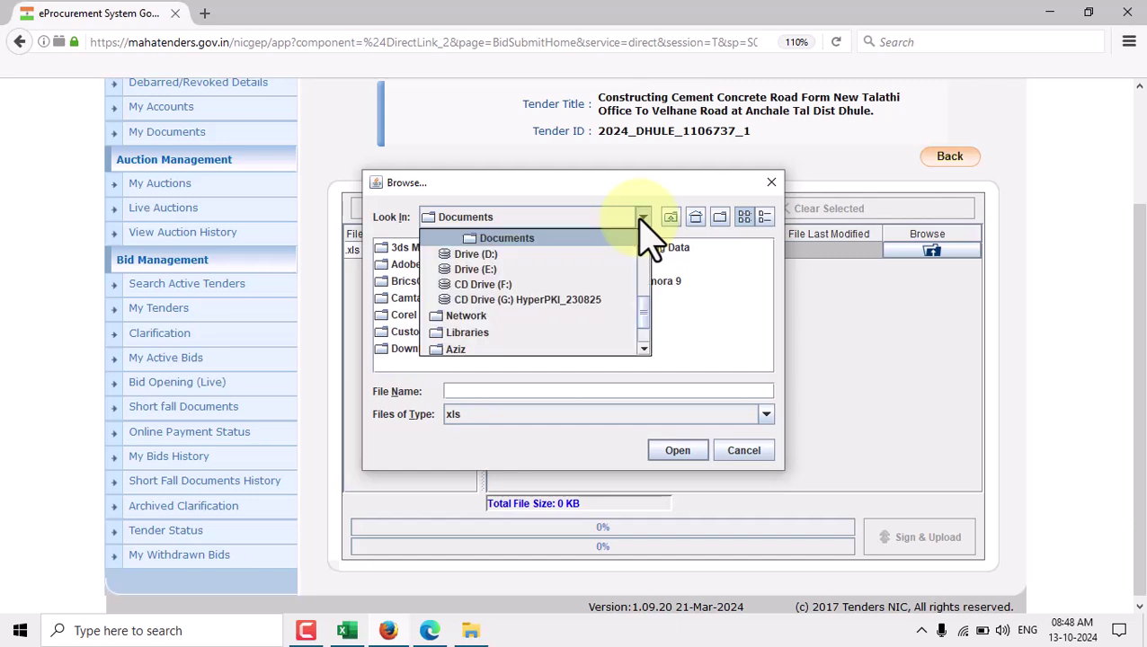
left_click_drag(644, 317, 641, 244)
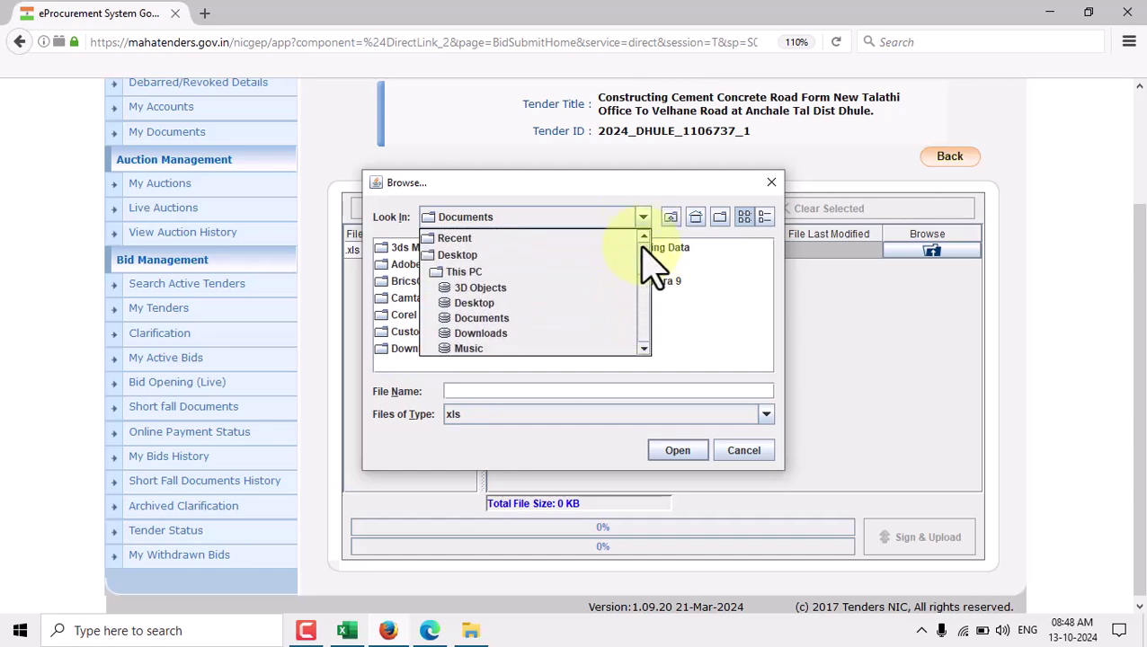
left_click(461, 255)
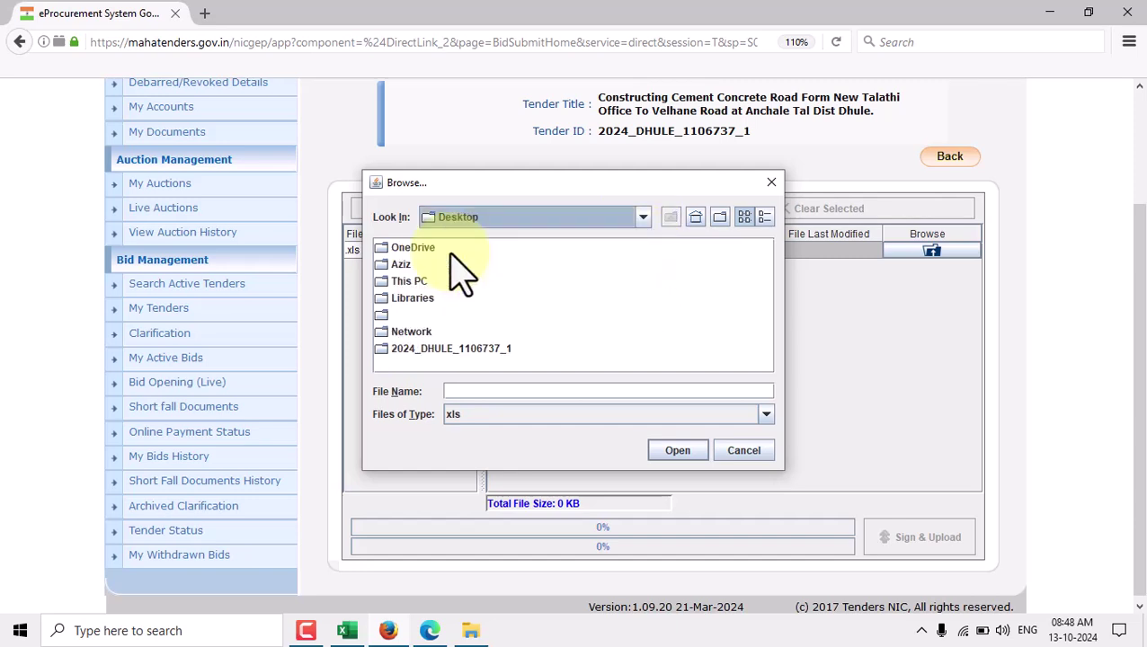
double_click(439, 348)
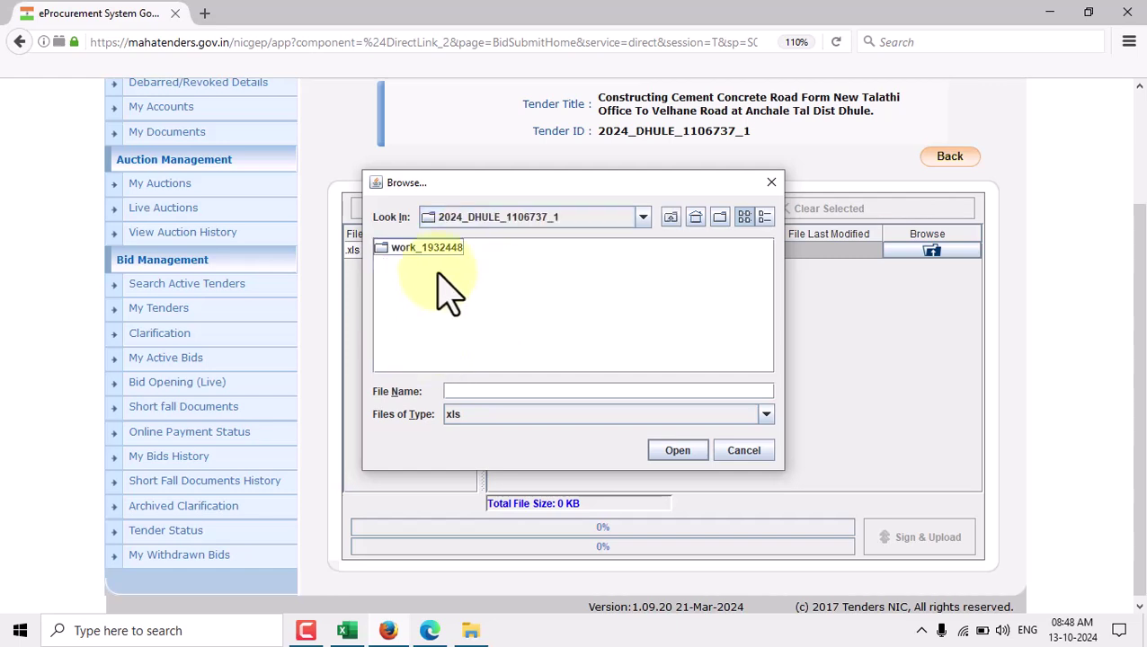
double_click(435, 251)
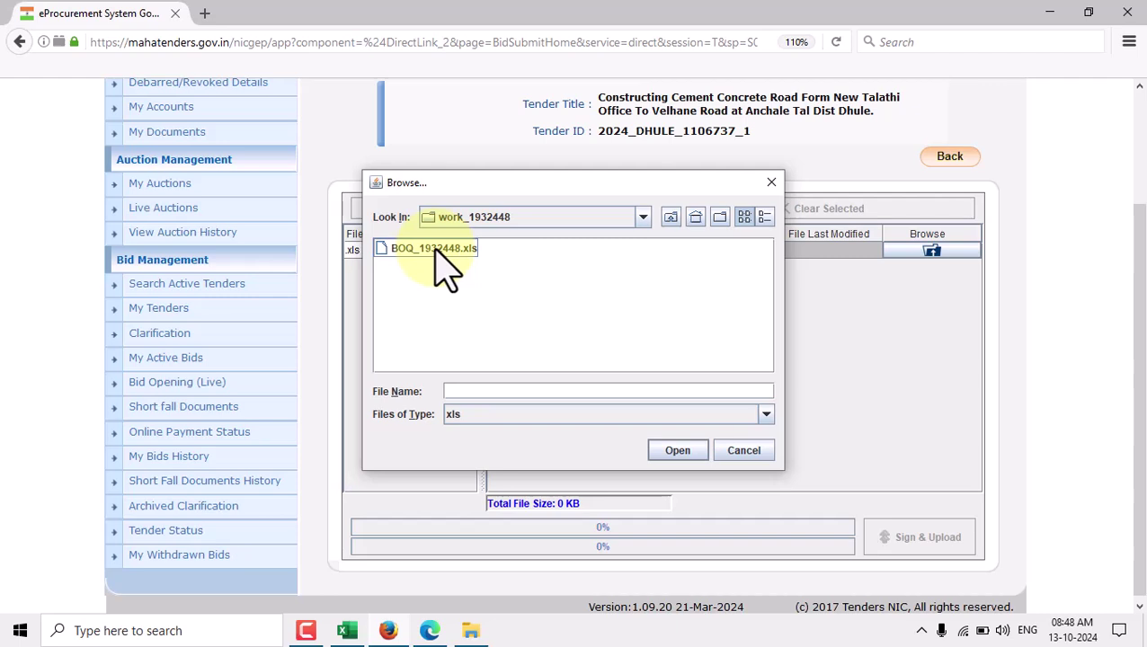
double_click(436, 251)
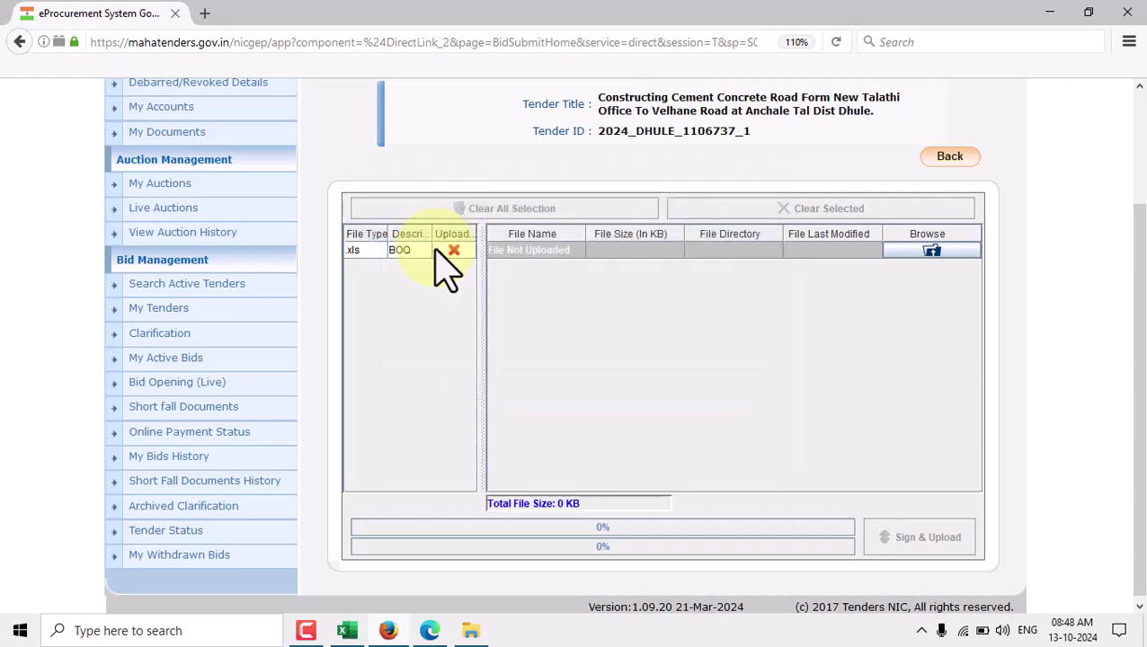
left_click_drag(481, 280, 558, 292)
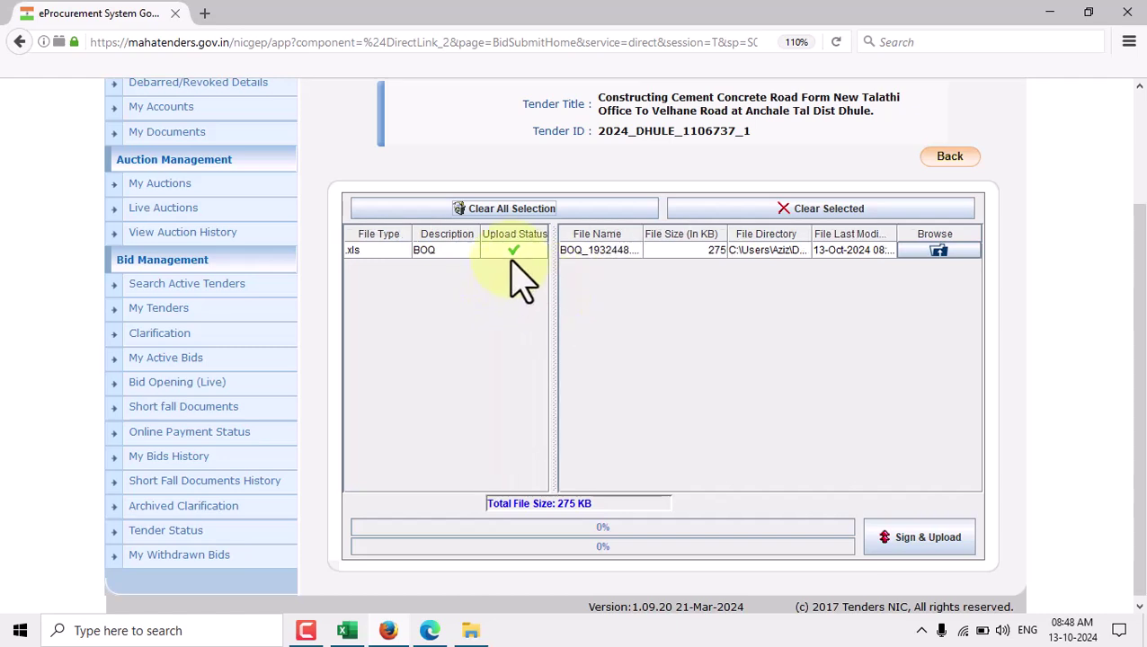
Sign and upload the BOQ file using the signature User PIN, then dismiss the success message
left_click(922, 543)
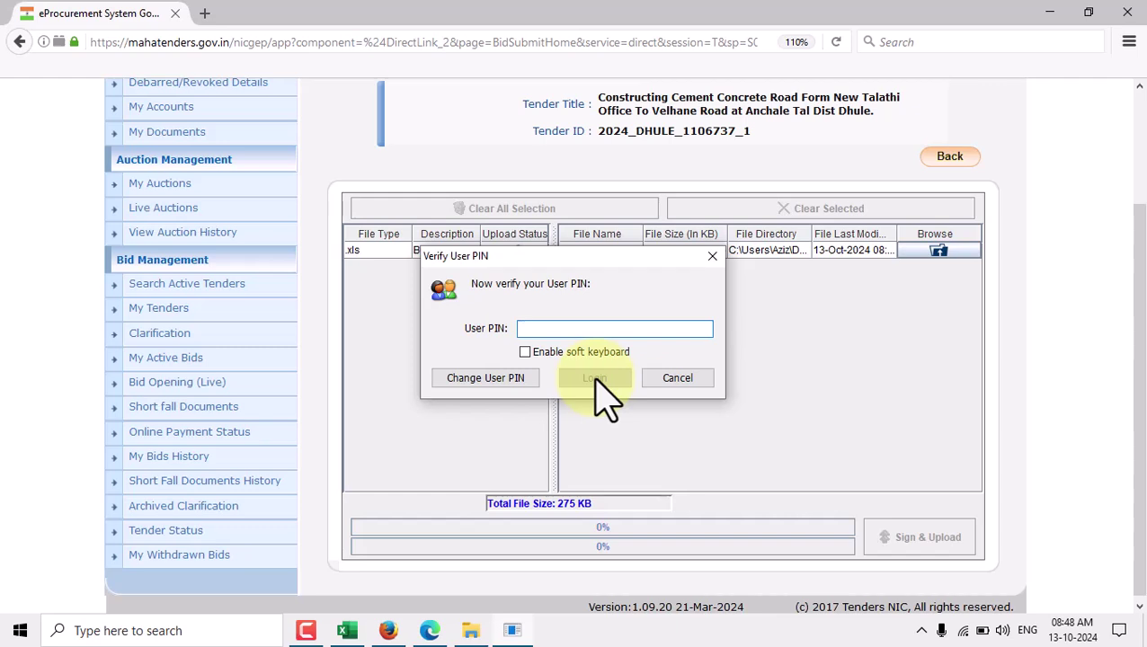
type("••••••••")
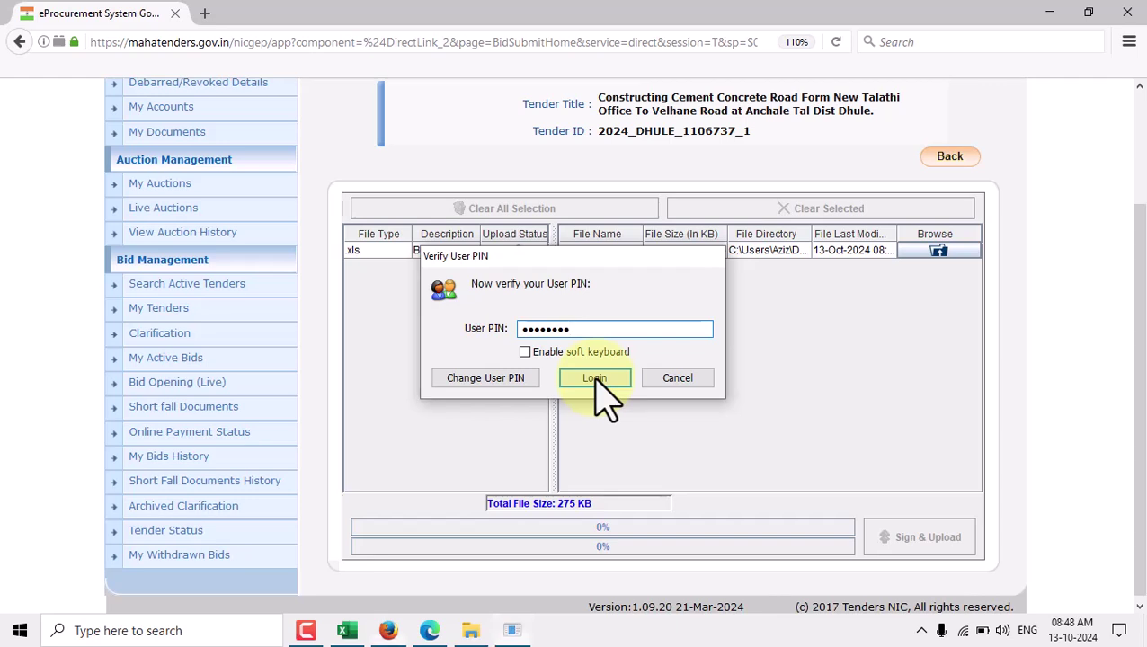
left_click(595, 380)
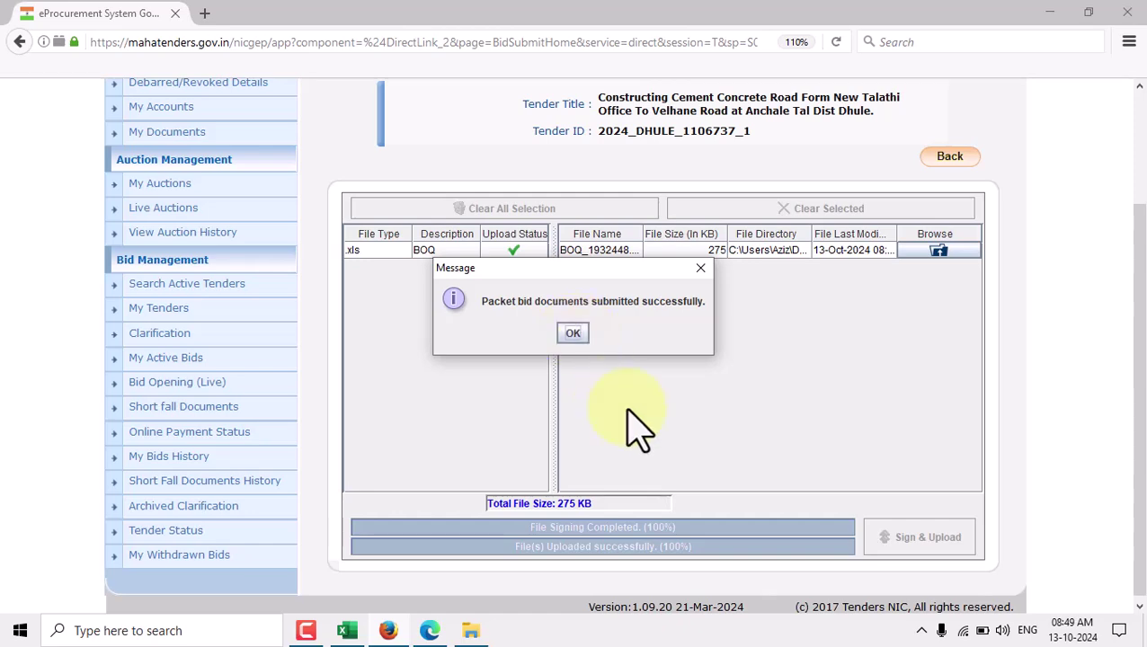
key("Return")
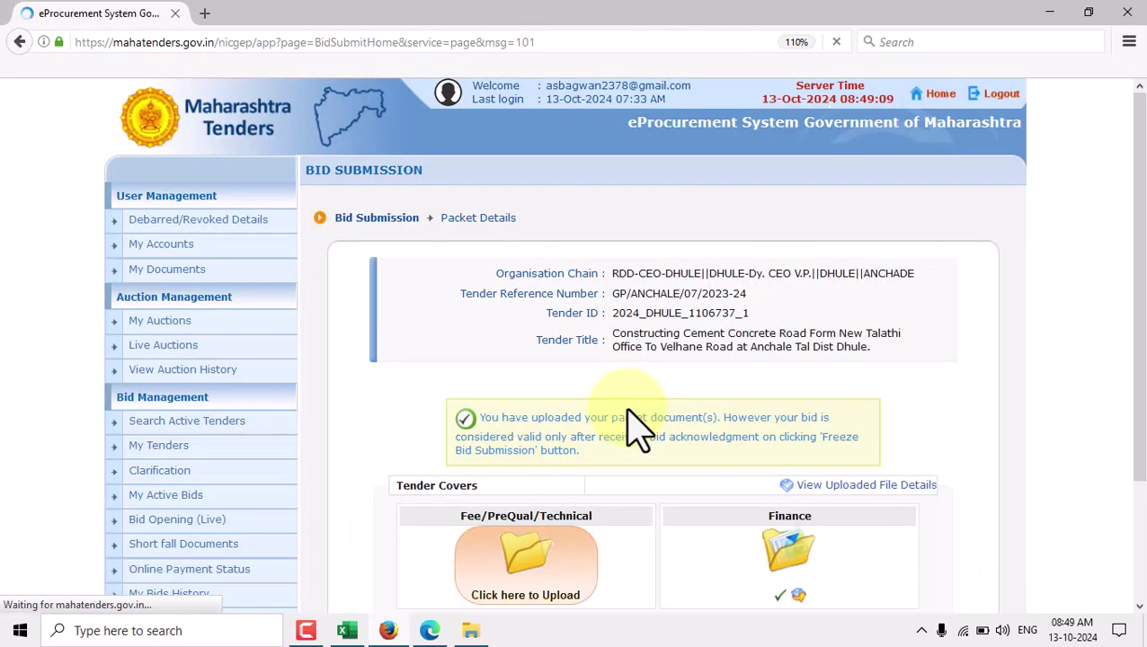
Open the upload page of the Fee/PreQual/Technical cover, which lists a .pdf technical document
scroll(809, 503, "down", 2)
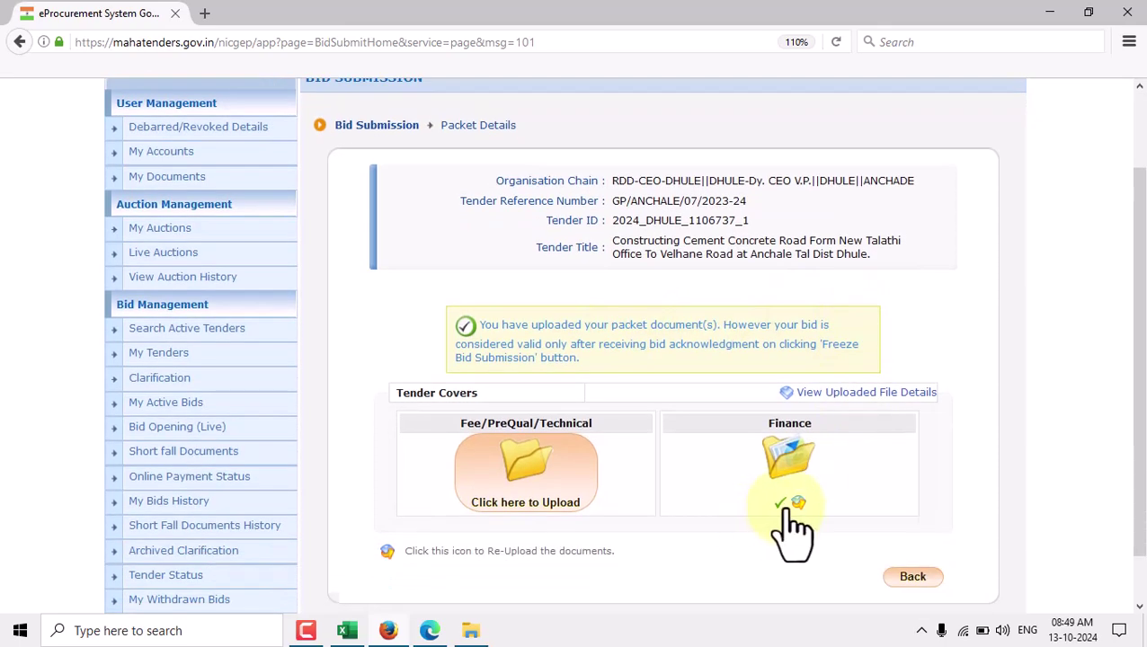
left_click(539, 490)
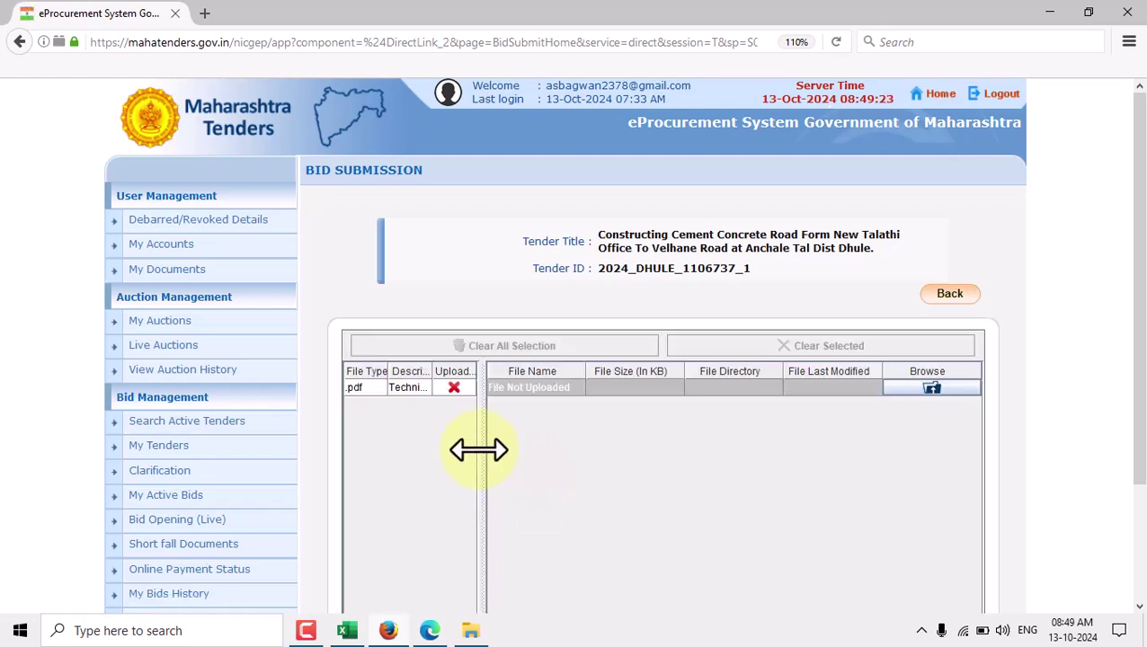
Open the technical document's file chooser, then cancel without attaching any file
left_click_drag(481, 448, 546, 446)
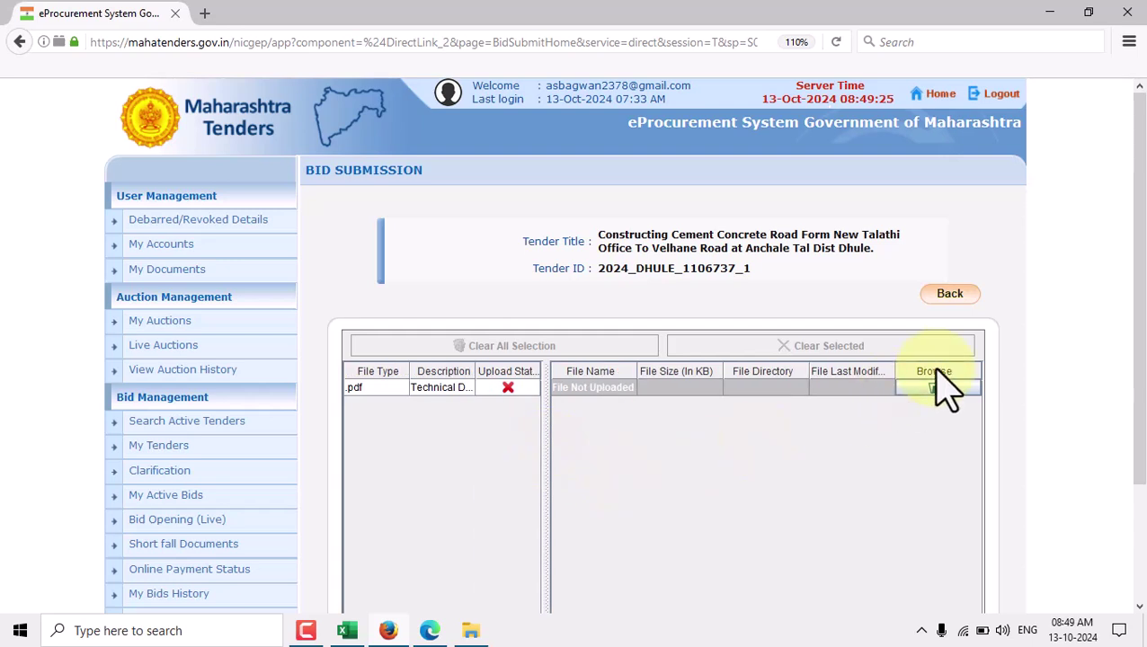
left_click(936, 389)
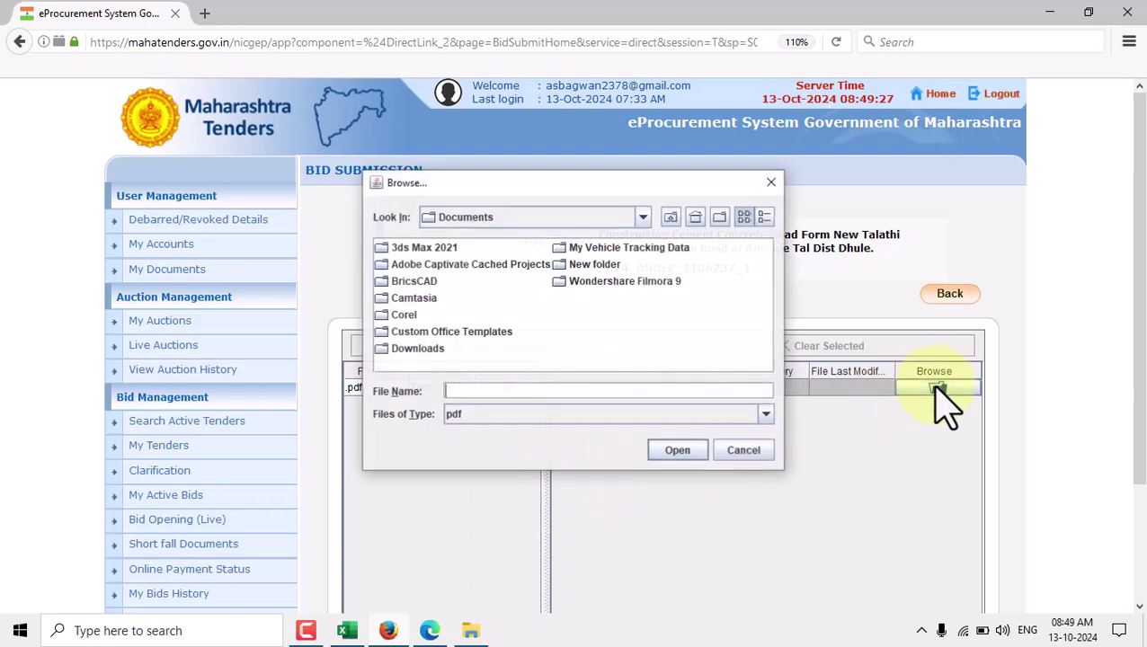
left_click(643, 216)
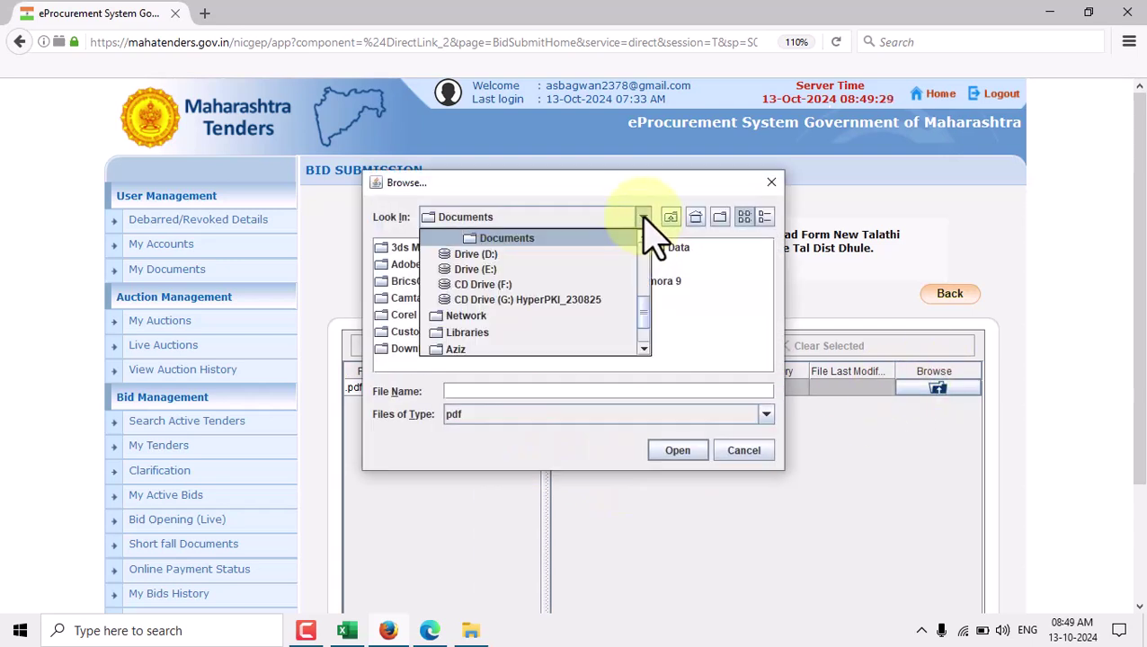
left_click(730, 316)
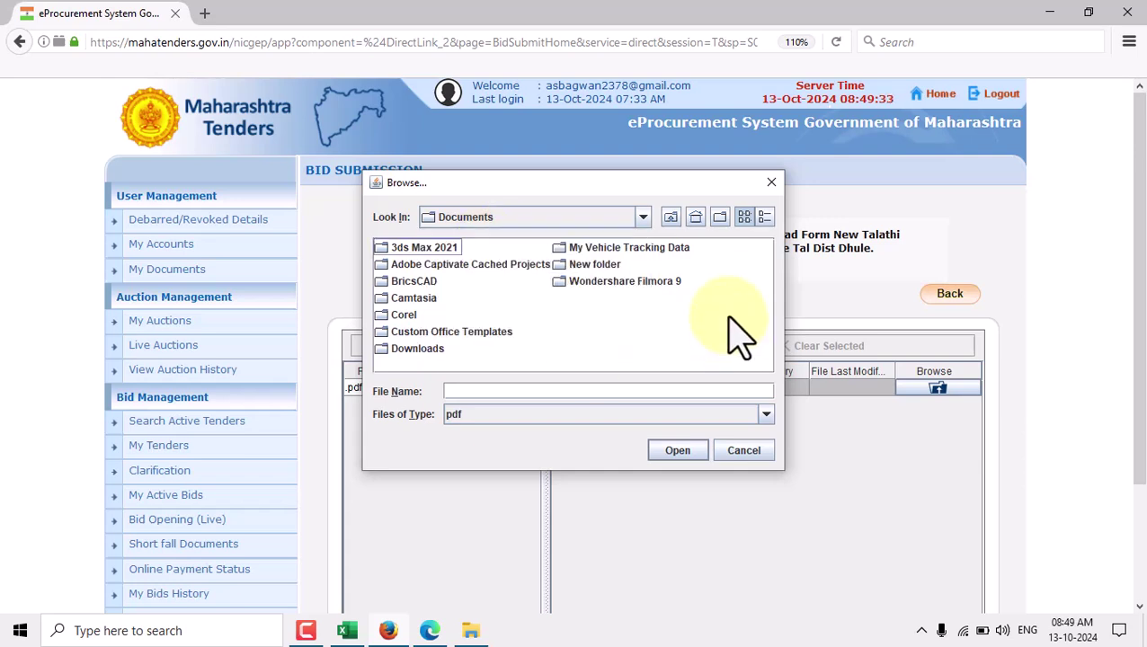
left_click(744, 451)
Log out of the Mahatenders portal
scroll(746, 468, "down", 3)
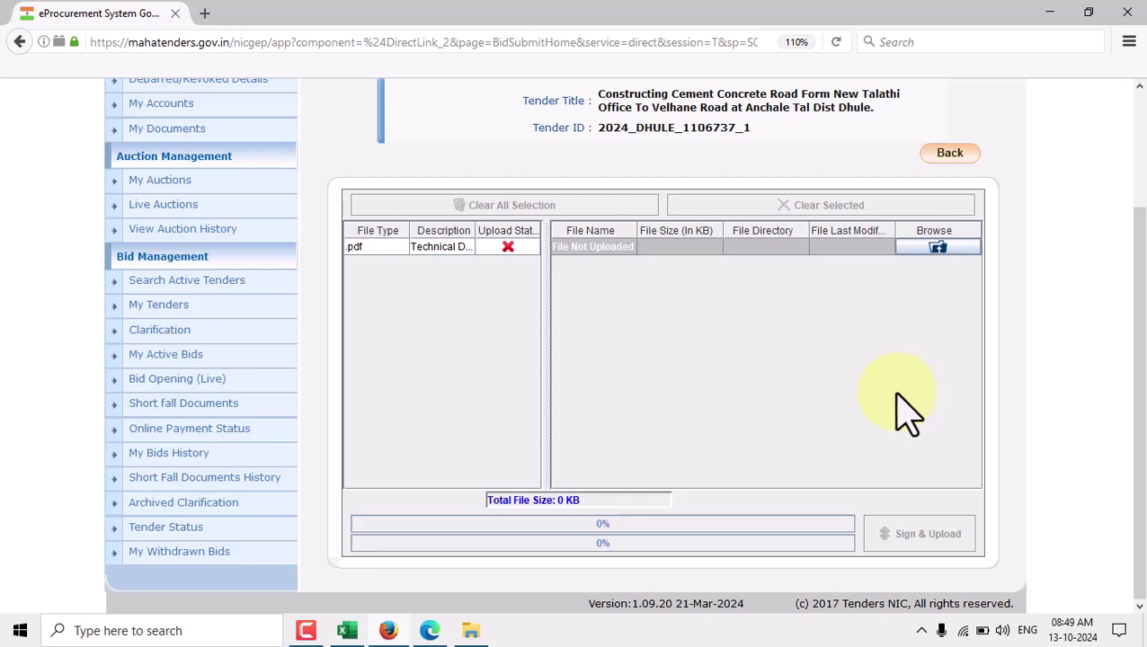
scroll(904, 411, "up", 3)
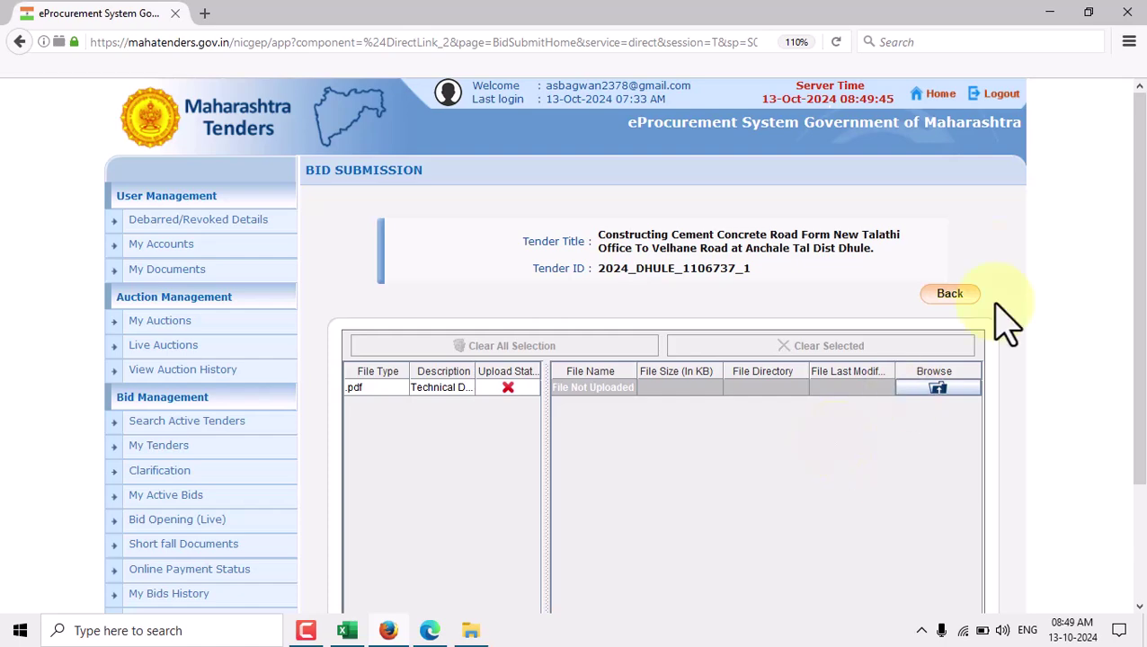
left_click(1001, 95)
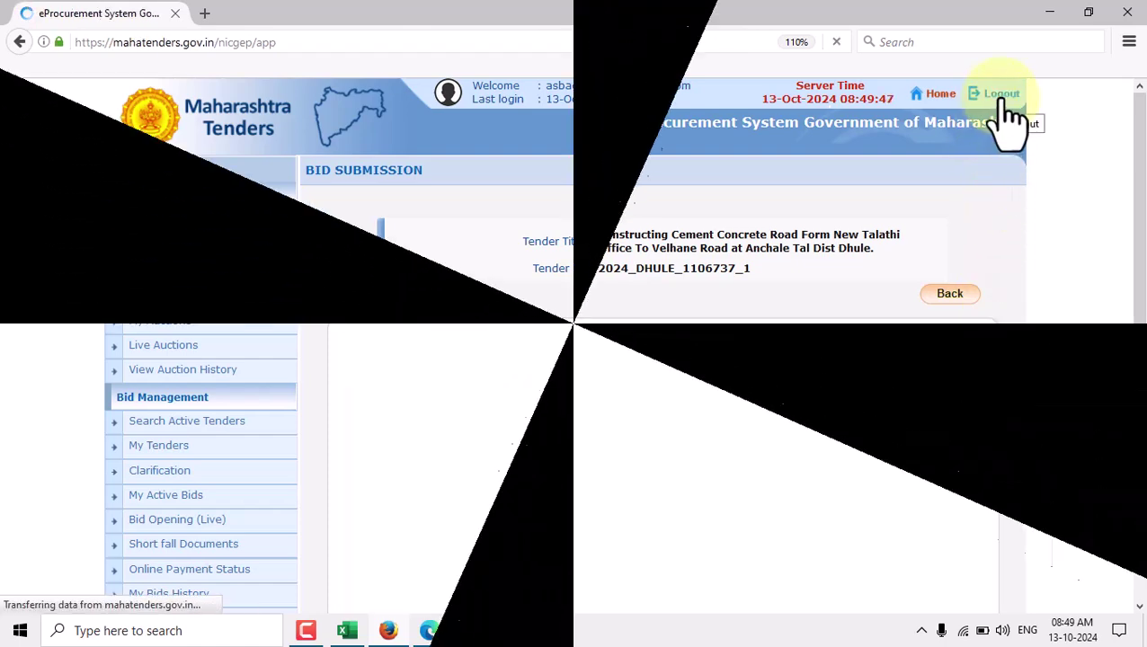